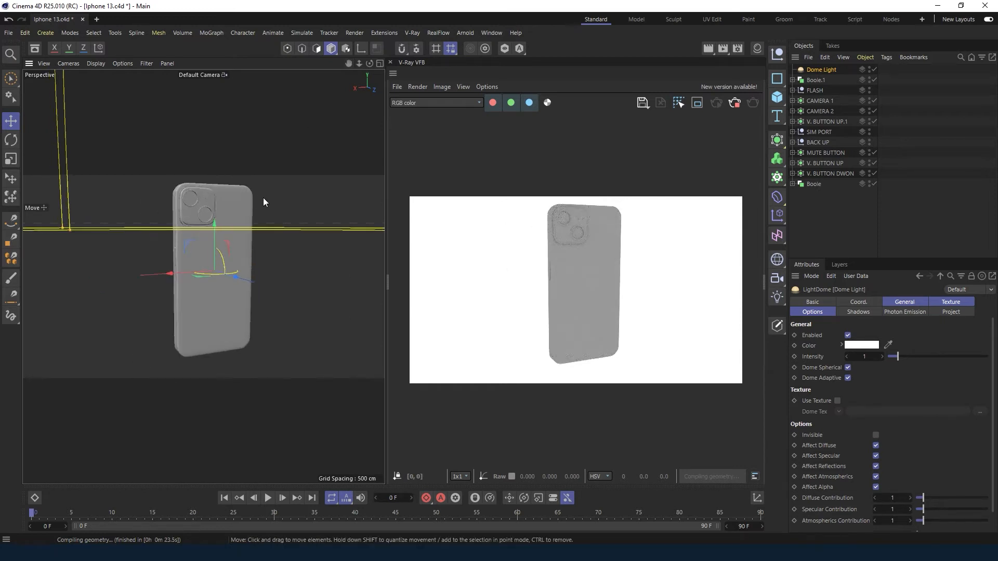
Show the project's materials and create a V-Ray Car Paint 2 material.
left_click(756, 48)
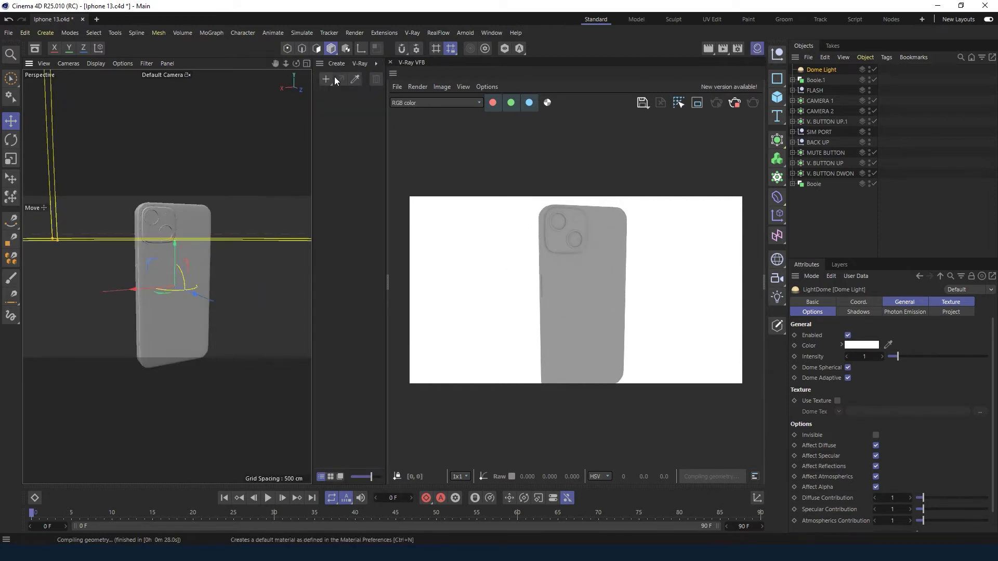
left_click(359, 64)
left_click(376, 142)
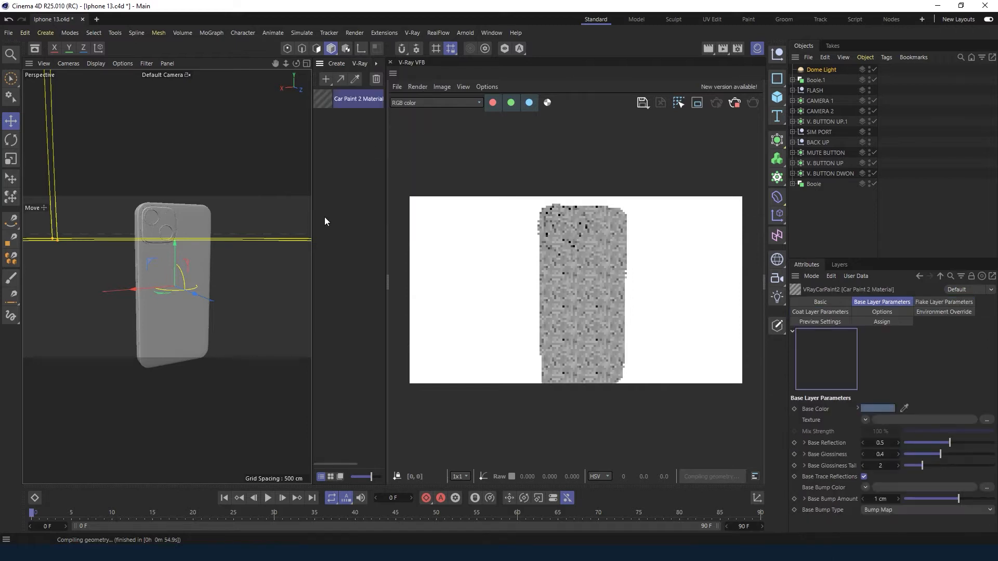
Load back.png as the car paint material's base layer texture, without copying the image to the project location.
double_click(323, 99)
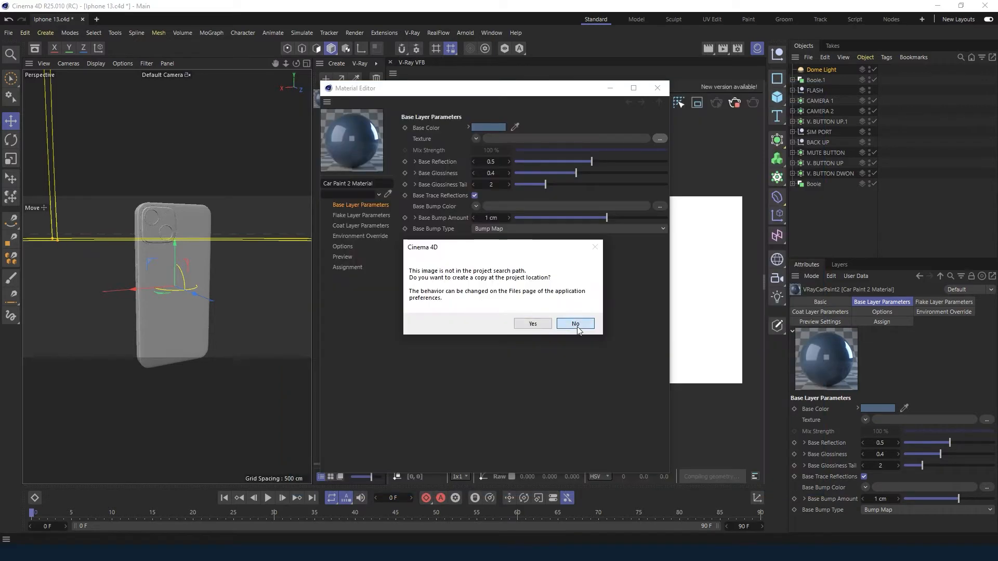
left_click(575, 325)
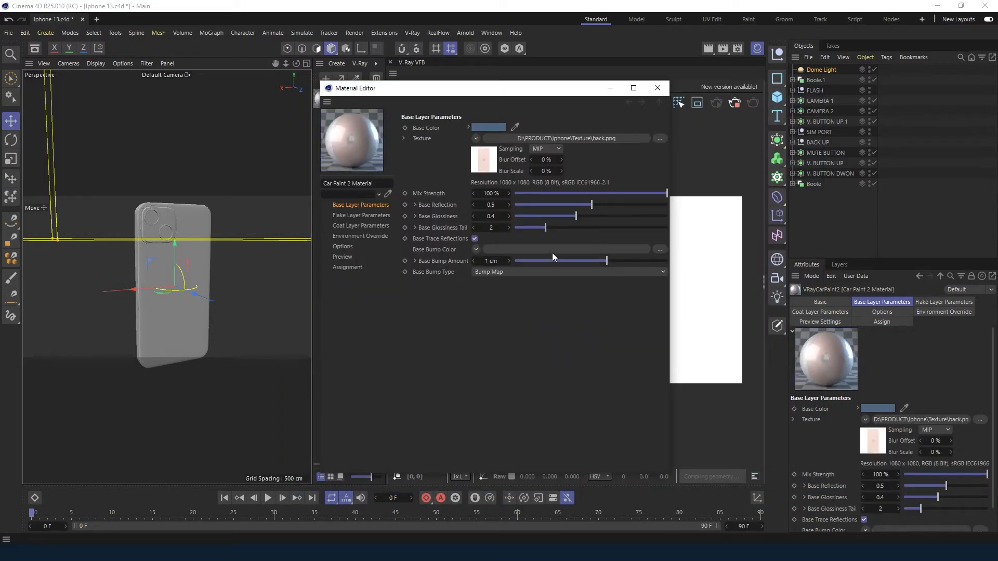
left_click(653, 90)
Select the Iphone mesh inside the lower Boole object for polygon editing.
left_click(156, 332)
middle_click(167, 338)
key("F1")
left_click(316, 48)
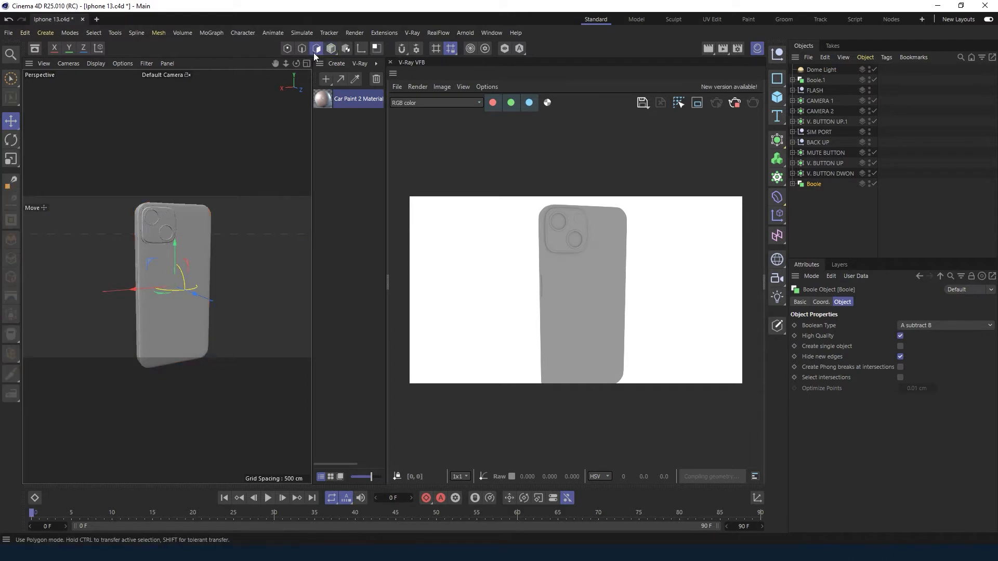
left_click(792, 184)
left_click(796, 195)
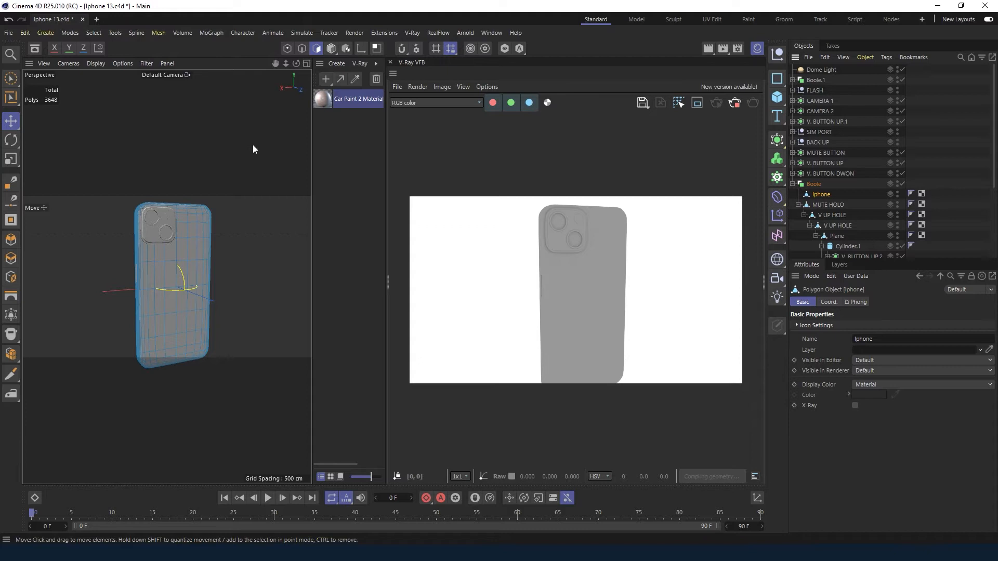
Loop-select the ring of polygons running around the rim of the phone's back.
mouse_move(296, 63)
left_mouse_down()
mouse_move(358, 63)
mouse_move(281, 62)
left_mouse_up()
scroll(191, 201, "up", 8)
left_click_drag(197, 205, 228, 227, "alt")
key("u")
key("l")
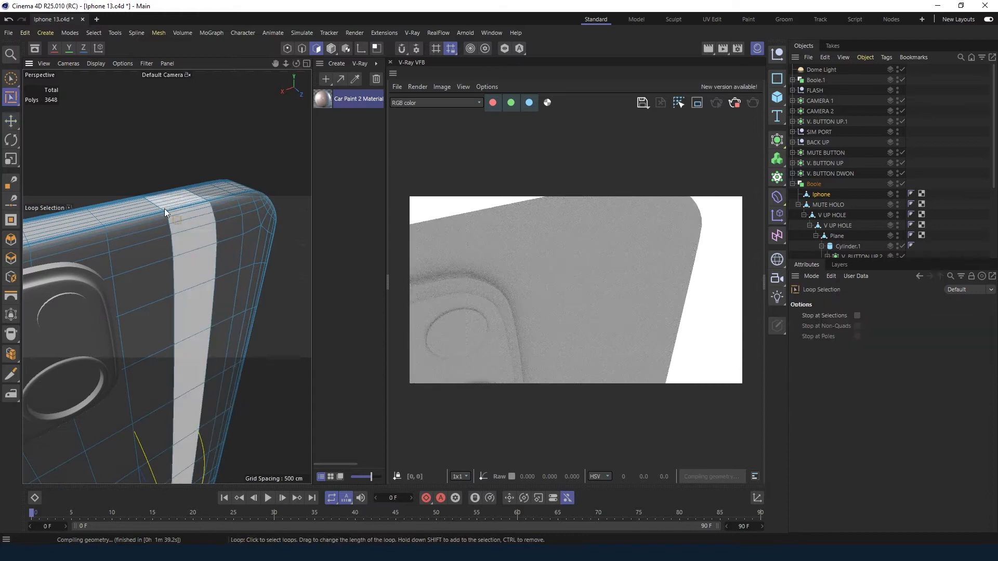
left_click(167, 217)
key("u")
key("u")
key("u")
key("l")
left_click(170, 221)
scroll(184, 260, "down", 2)
scroll(184, 260, "down", 5)
left_click_drag(184, 260, 165, 277, "alt")
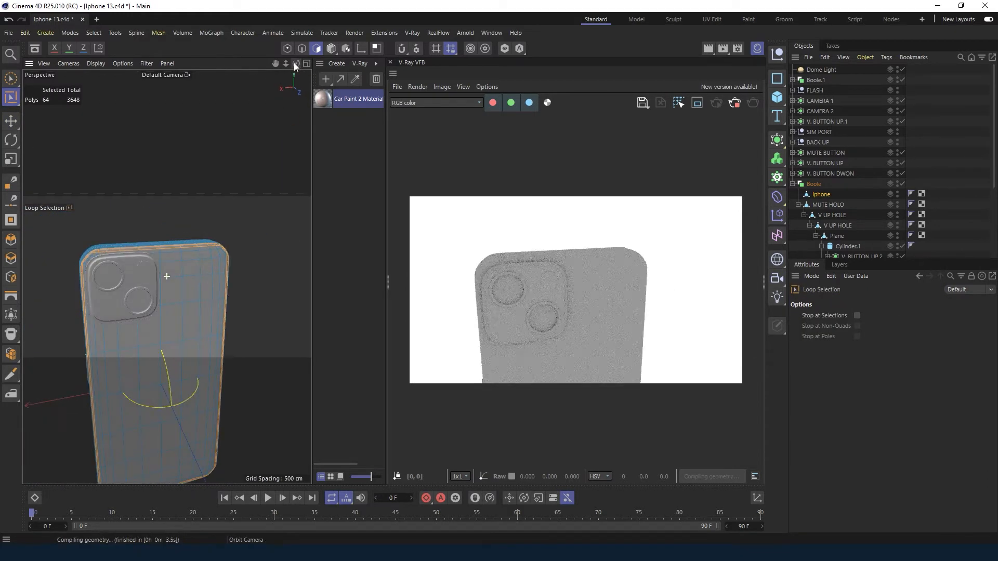
Use Live Selection to add the polygons across the phone's back panel to the rim selection.
scroll(91, 260, "up", 4)
key("e")
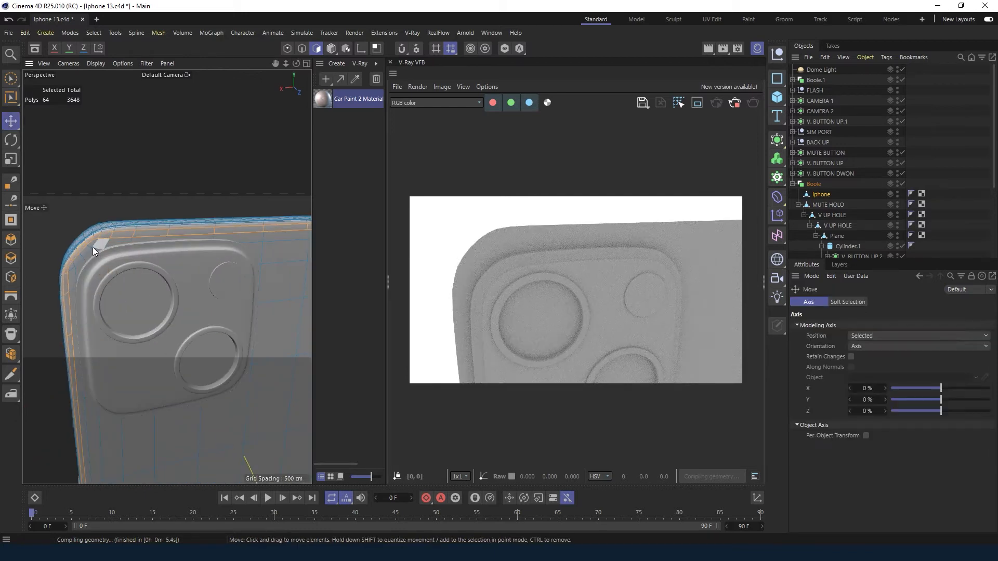
scroll(218, 130, "down", 5)
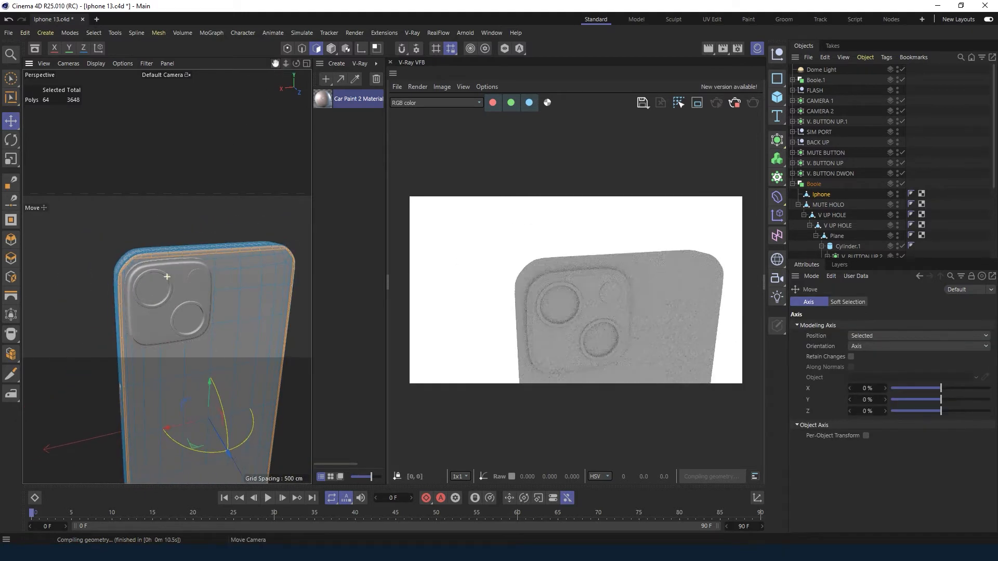
key("9")
left_click(113, 210)
mouse_move(108, 235)
left_mouse_down()
mouse_move(134, 452)
mouse_move(123, 470)
mouse_move(220, 471)
mouse_move(251, 349)
mouse_move(151, 312)
mouse_move(269, 293)
mouse_move(217, 254)
mouse_move(268, 213)
mouse_move(149, 208)
mouse_move(177, 259)
left_mouse_up()
left_click_drag(275, 64, 271, 2)
left_click_drag(275, 64, 280, 117)
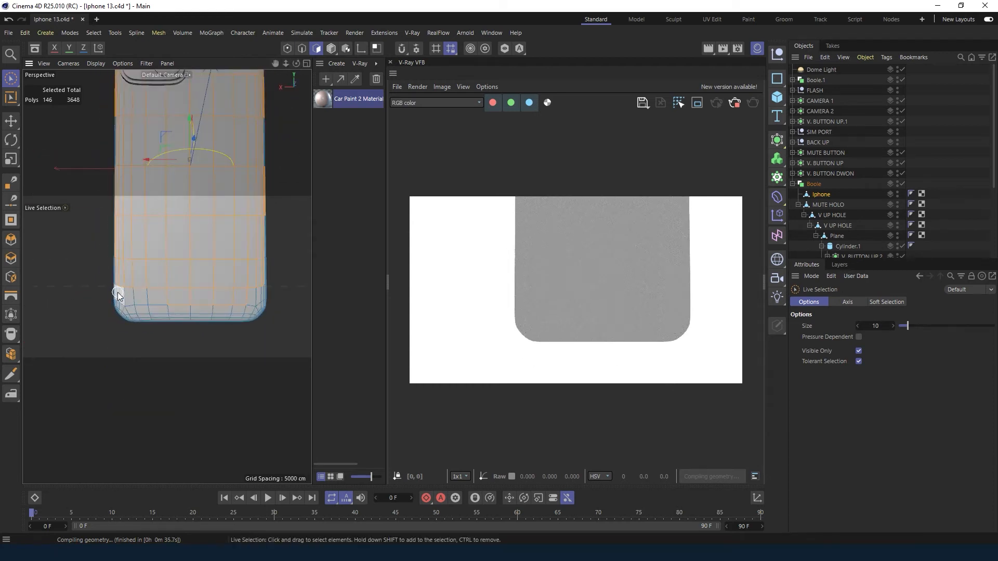
Extend the polygon selection over the lower end and bottom corner of the phone's back.
scroll(129, 310, "up", 5)
left_click_drag(296, 64, 359, 71)
scroll(67, 294, "up", 5)
left_click_drag(275, 63, 192, 2)
mouse_move(108, 239)
left_mouse_down("shift")
mouse_move(121, 303)
mouse_move(151, 330)
mouse_move(214, 328)
mouse_move(243, 315)
left_mouse_up("shift")
scroll(182, 343, "up", 5)
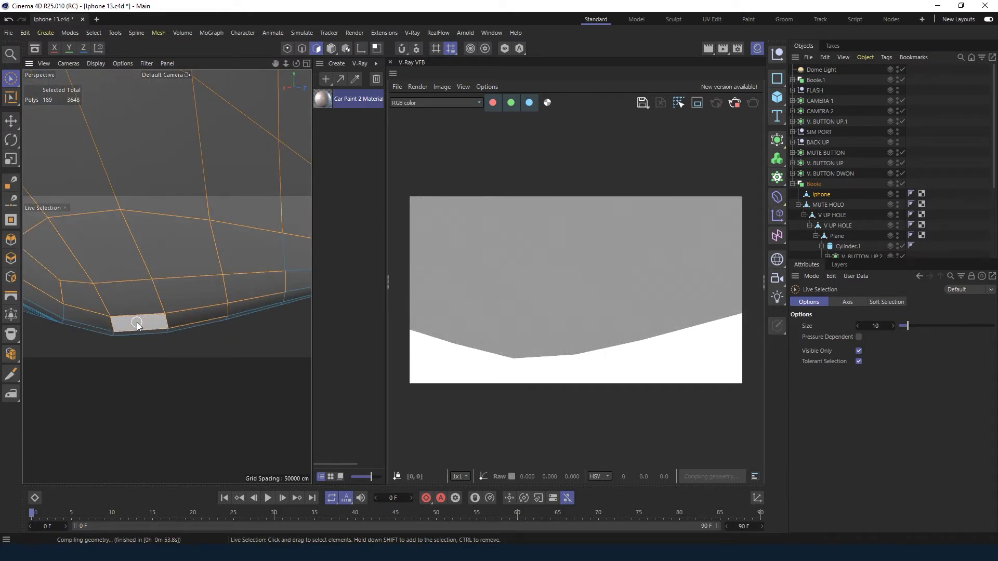
left_click(98, 322, "shift")
left_click_drag(65, 320, 91, 332, "alt")
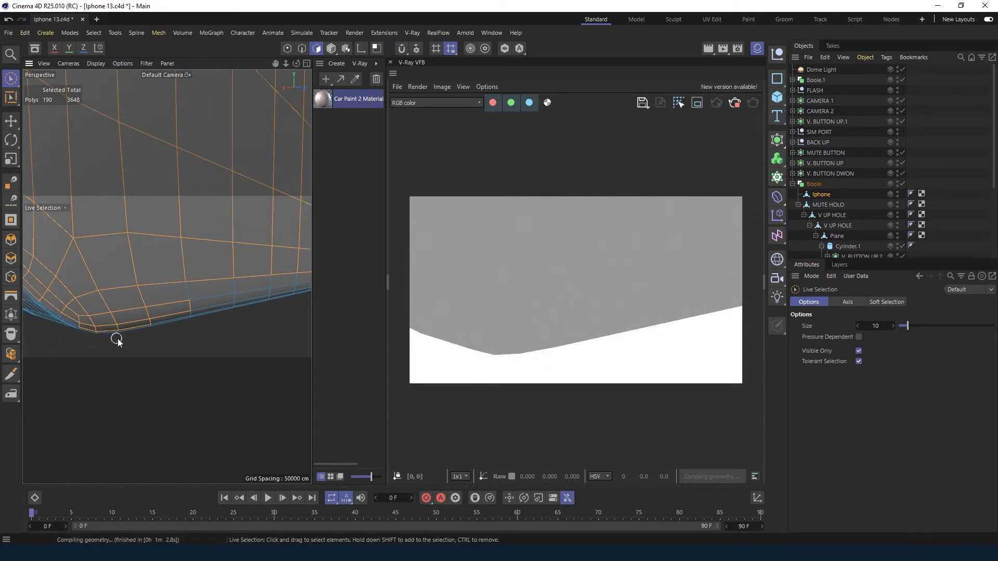
Add the narrow polygon loop along the phone's bottom back edge to the selection with Loop Selection.
key("e")
key("u")
key("l")
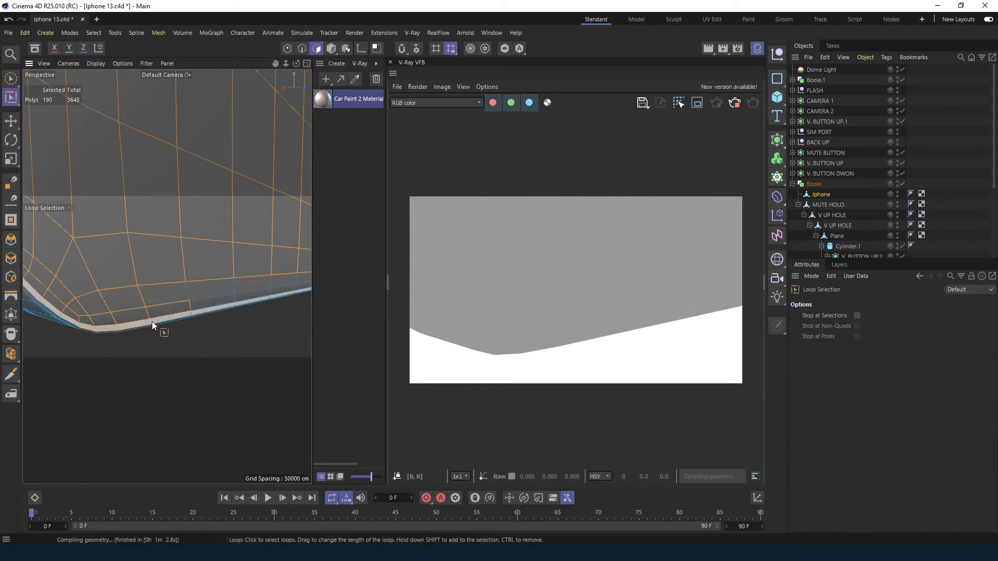
left_click(195, 308, "shift")
left_click(190, 307, "shift")
left_click_drag(296, 63, 244, 167)
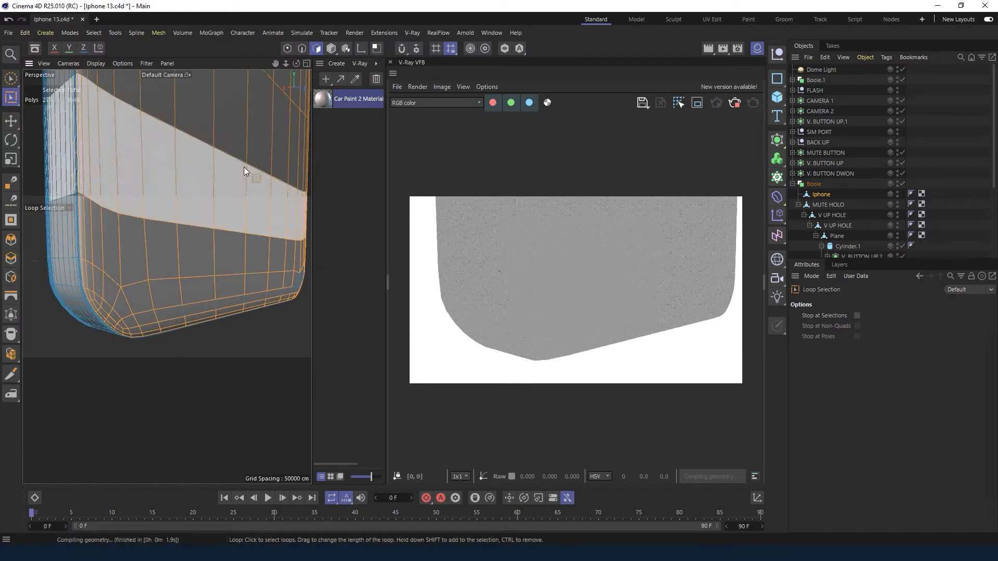
Add the missed polygons along the middle of the back's bottom edge to the selection.
left_click_drag(292, 61, 182, 57)
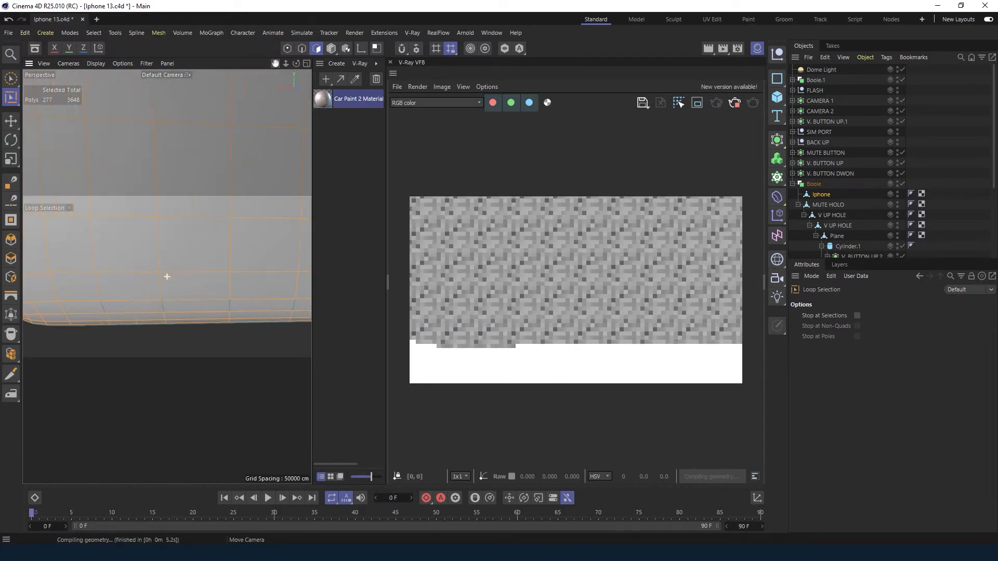
key("e")
left_click(129, 307, "shift")
left_click(209, 306, "shift")
left_click(256, 307, "shift")
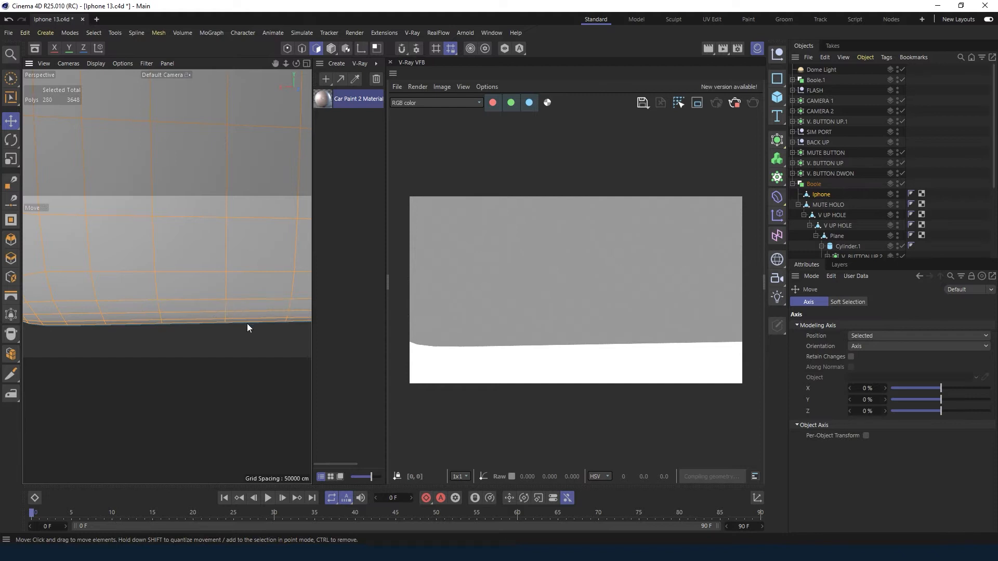
Fill in the unselected polygons at the back's other bottom corner, beside the side button.
scroll(247, 323, "down", 4)
left_click_drag(276, 63, 183, 63)
scroll(238, 317, "up", 5)
left_click(122, 322, "shift")
left_click(166, 318, "shift")
left_click(207, 320, "shift")
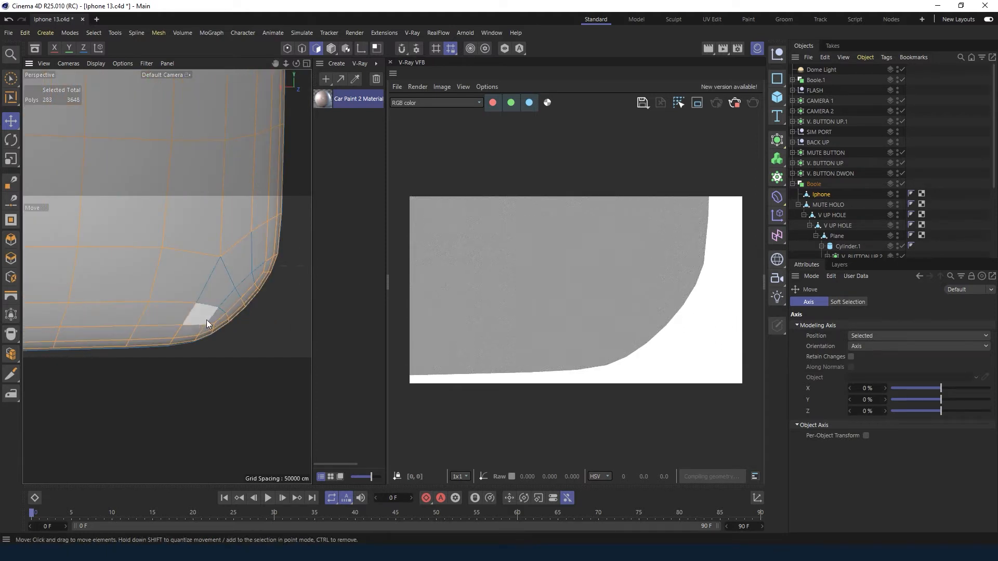
left_click(226, 283, "shift")
left_click_drag(296, 64, 249, 75)
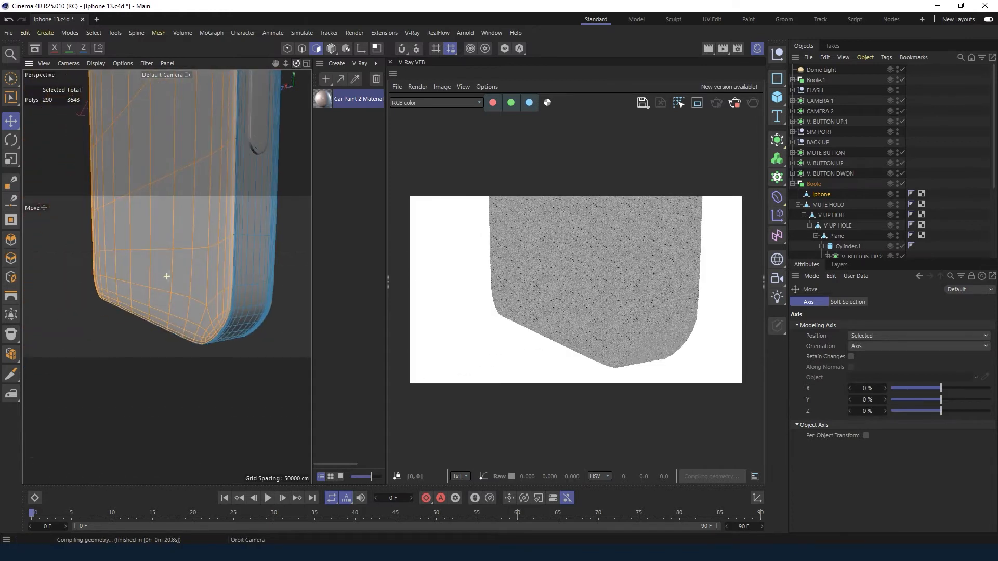
Add the next outer rim loop beside the back panel to the existing polygon selection.
scroll(244, 249, "up", 5)
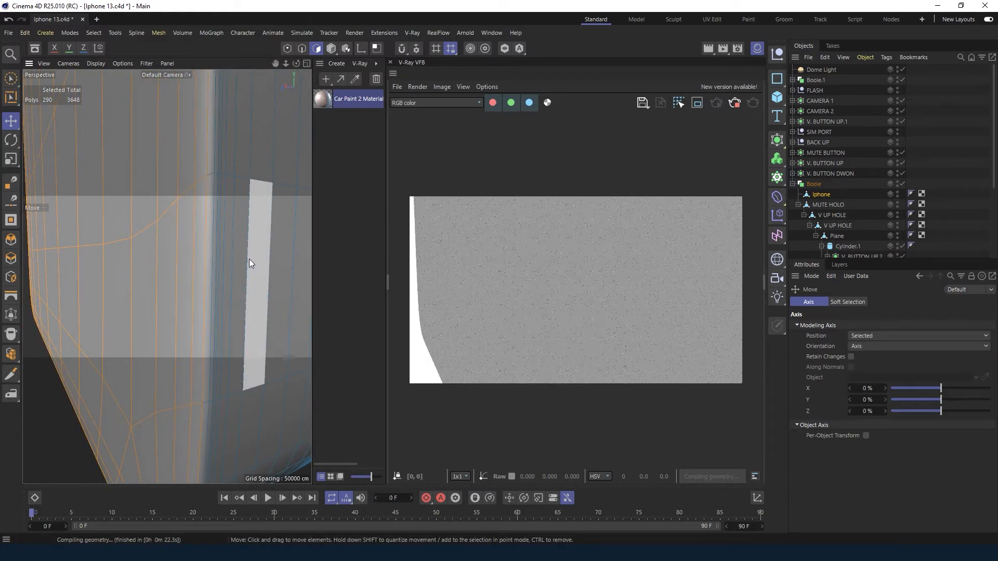
key("u")
key("l")
left_click(207, 401)
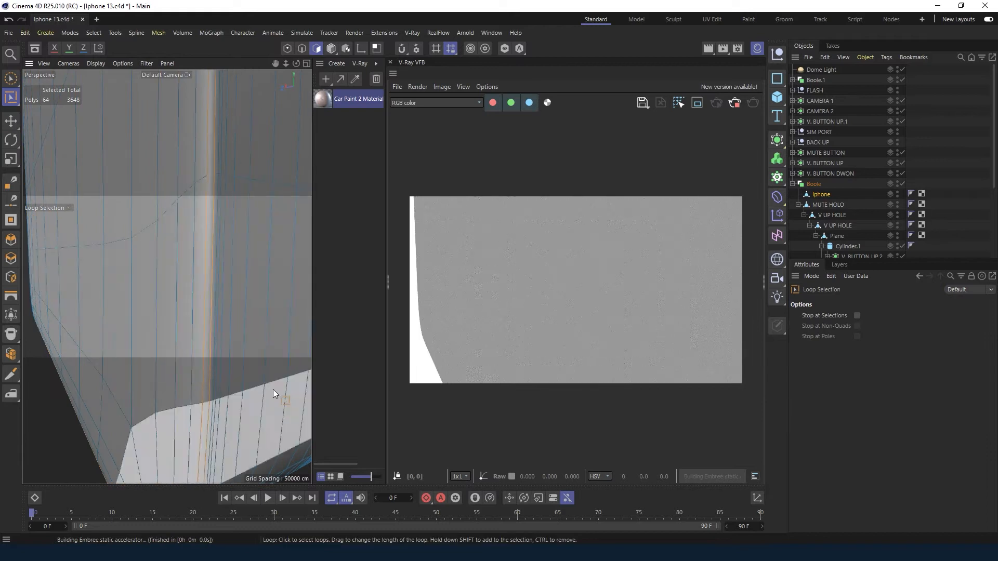
key("ctrl+z")
left_click(205, 403, "shift")
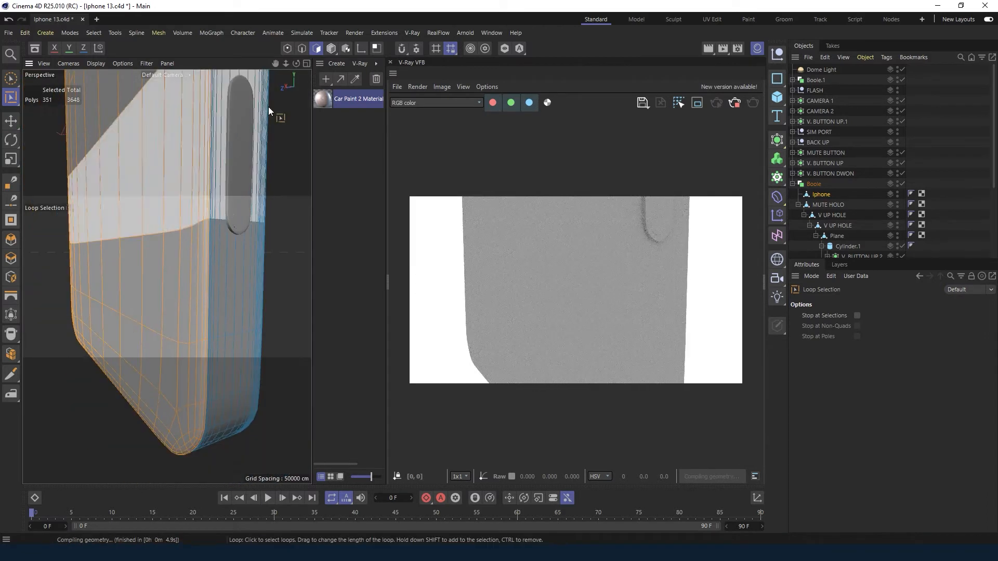
Fill in the remaining unselected polygons at the top corner of the phone's back, opposite the cameras.
left_click_drag(275, 63, 286, 239)
key("e")
scroll(247, 218, "up", 3)
left_click_drag(275, 63, 270, 32)
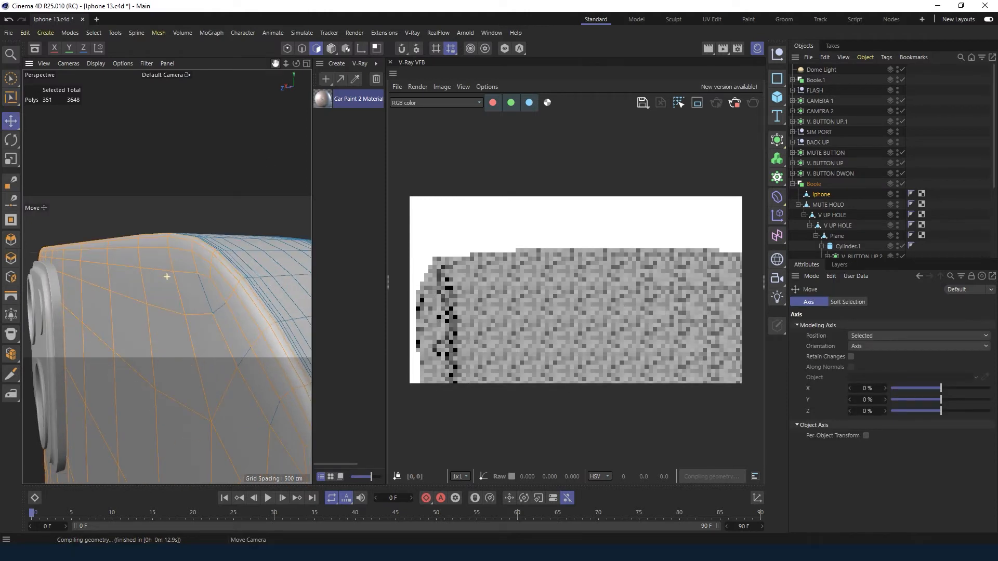
left_click(176, 248, "shift")
left_click(199, 293, "shift")
left_click(252, 330, "shift")
left_click_drag(296, 63, 229, 7)
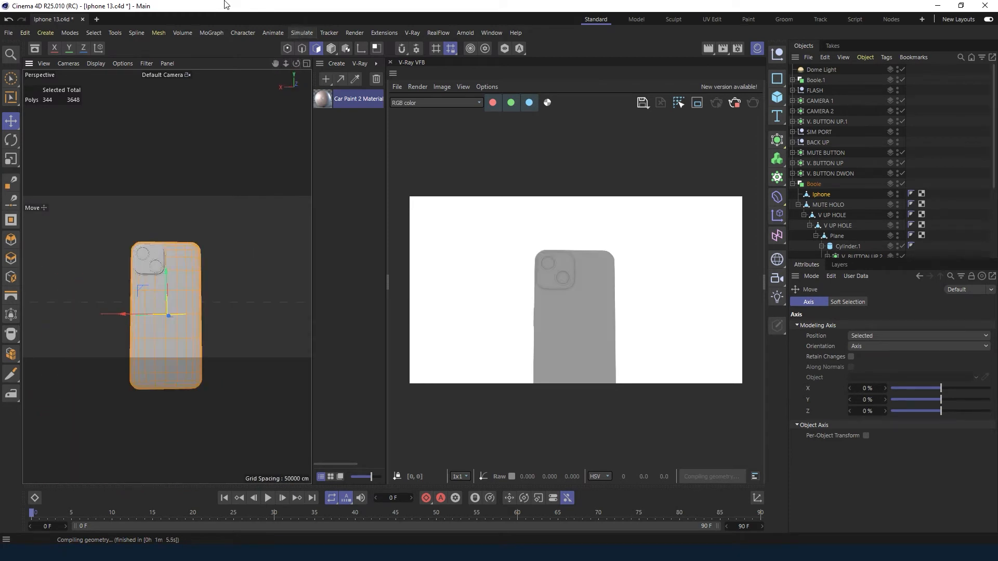
Apply the car paint material to the selected back polygons and adjust its tag's Length U and Offset U.
left_click_drag(176, 291, 180, 306)
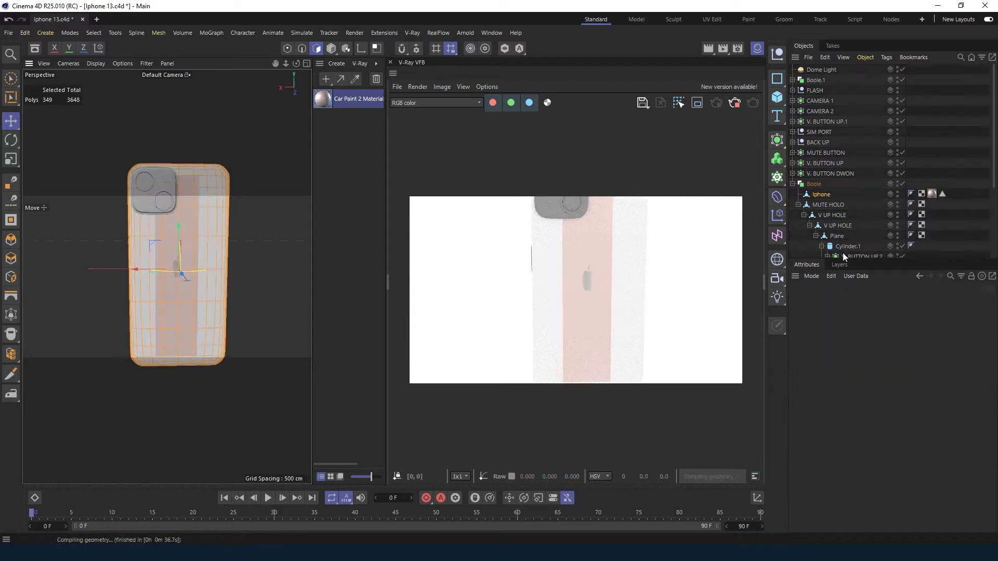
left_click(931, 194)
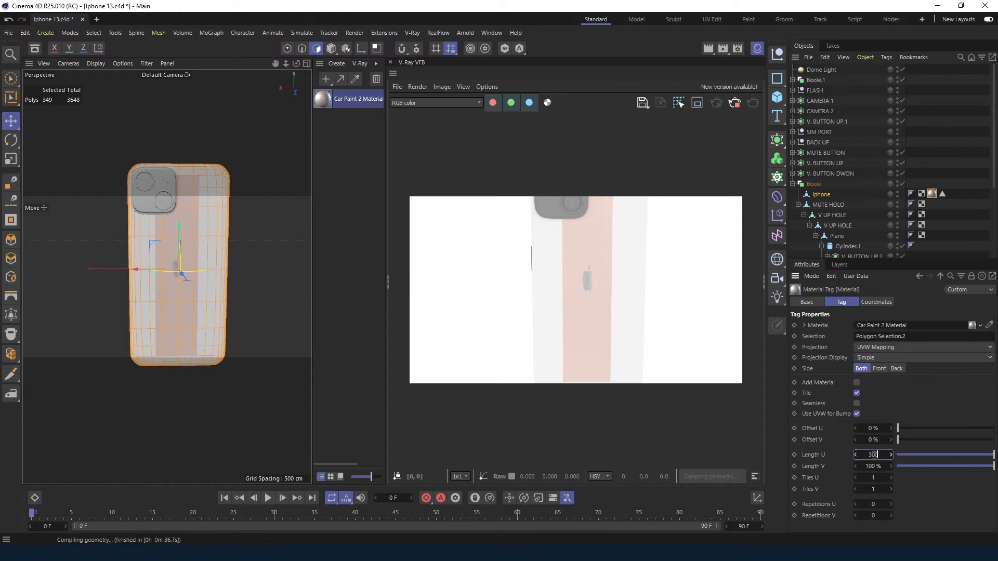
key("Return")
left_click_drag(871, 428, 861, 429)
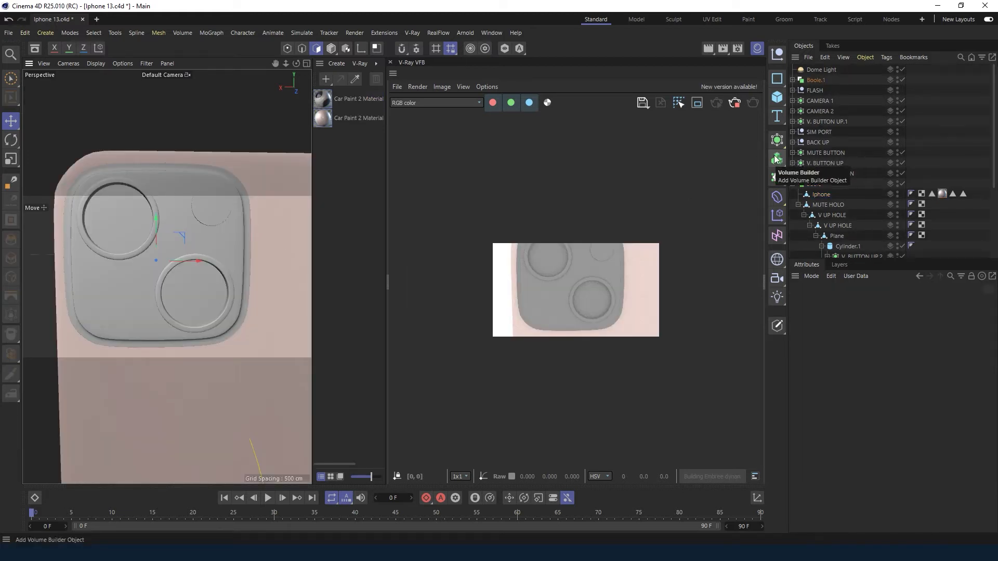
mouse_move(326, 119)
left_mouse_down()
mouse_move(241, 227)
mouse_move(253, 198)
mouse_move(239, 255)
left_mouse_up()
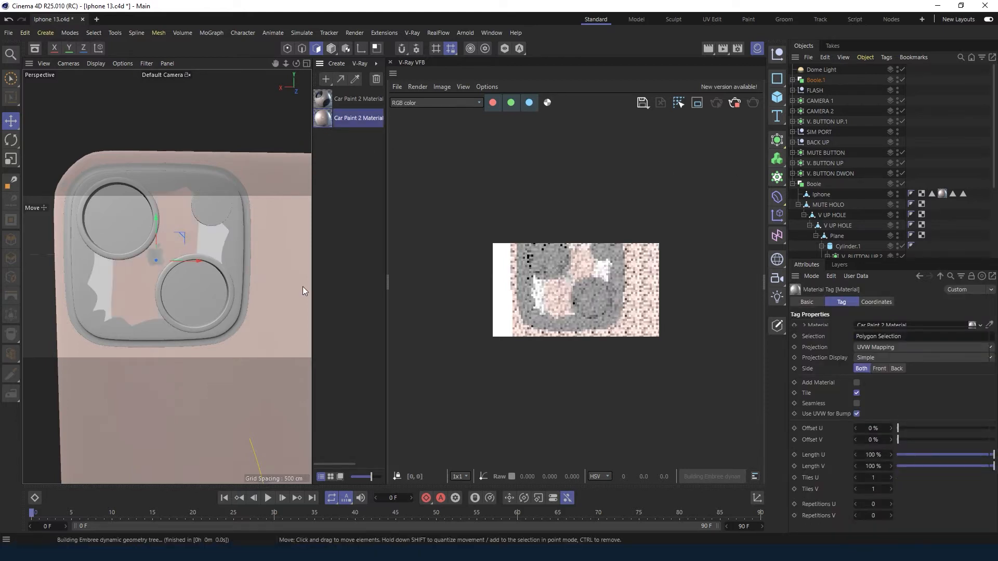
key("ctrl+z")
left_click_drag(326, 119, 706, 123)
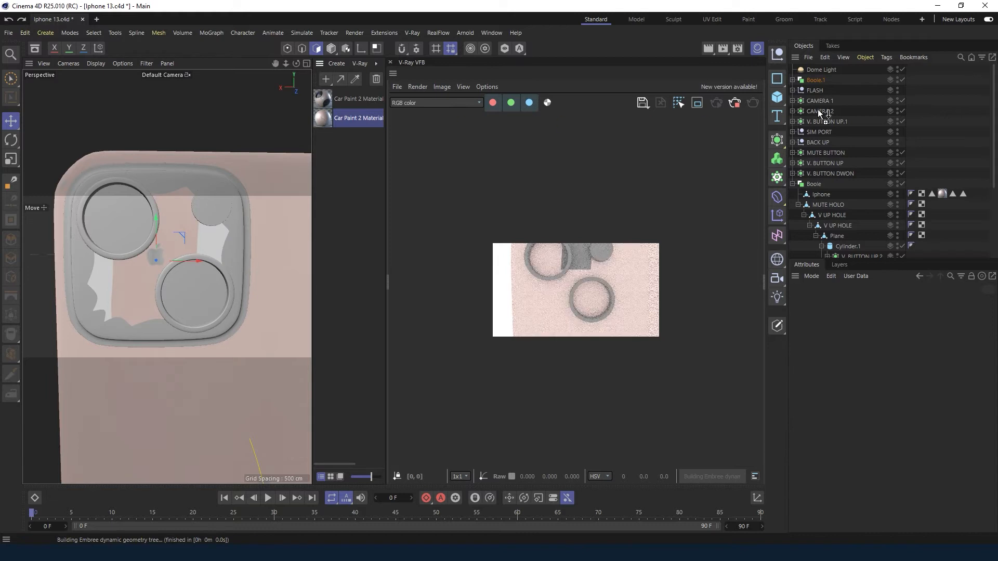
left_click_drag(801, 98, 379, 176)
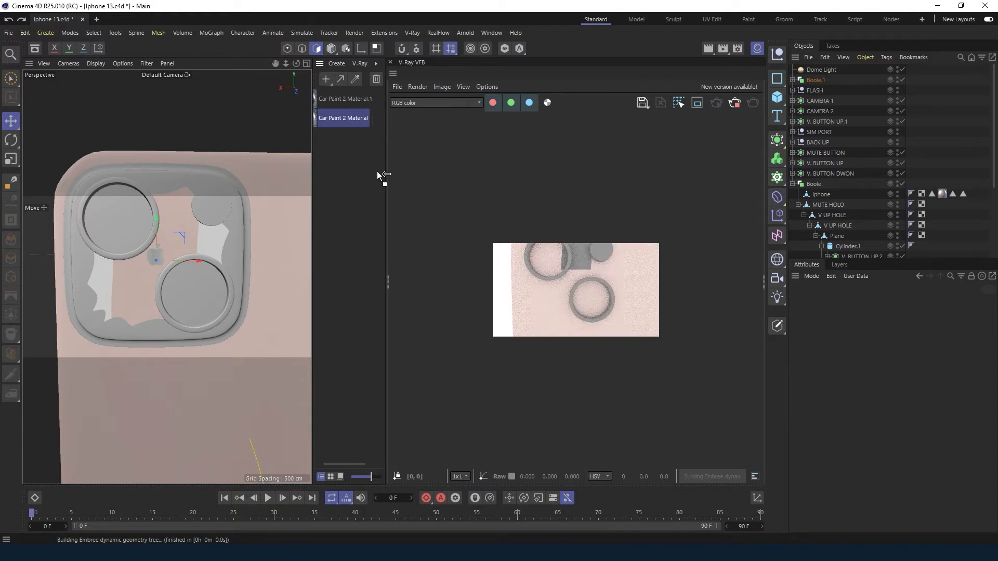
Expand Boole.1 and apply the textured Car Paint 2 Material to CAMERA SQUARE.
left_click(792, 80)
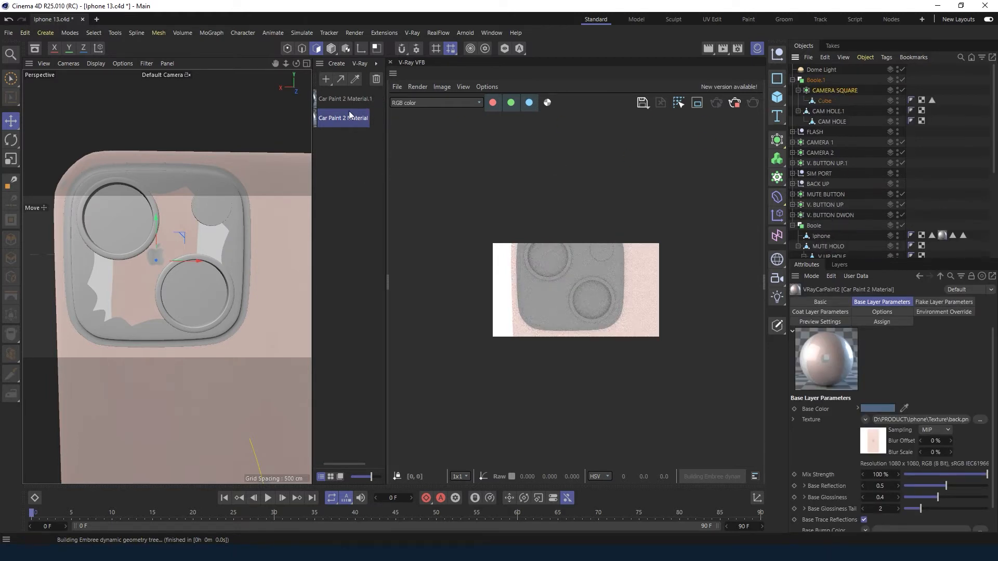
left_click_drag(830, 87, 831, 90)
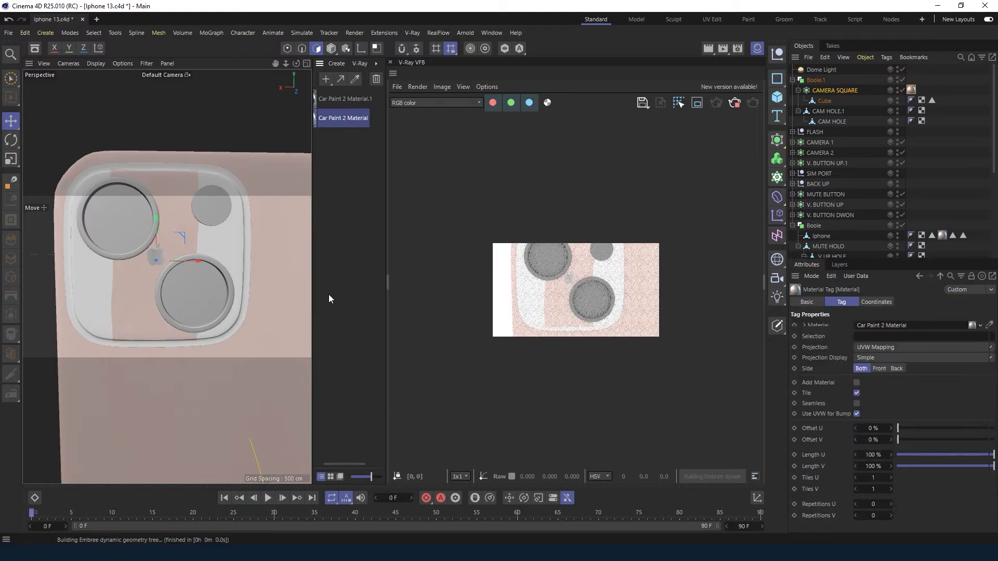
Set the CAMERA SQUARE material tag's Length U to 200%, Offset U to -40% and Length V to 200%.
left_click(912, 90)
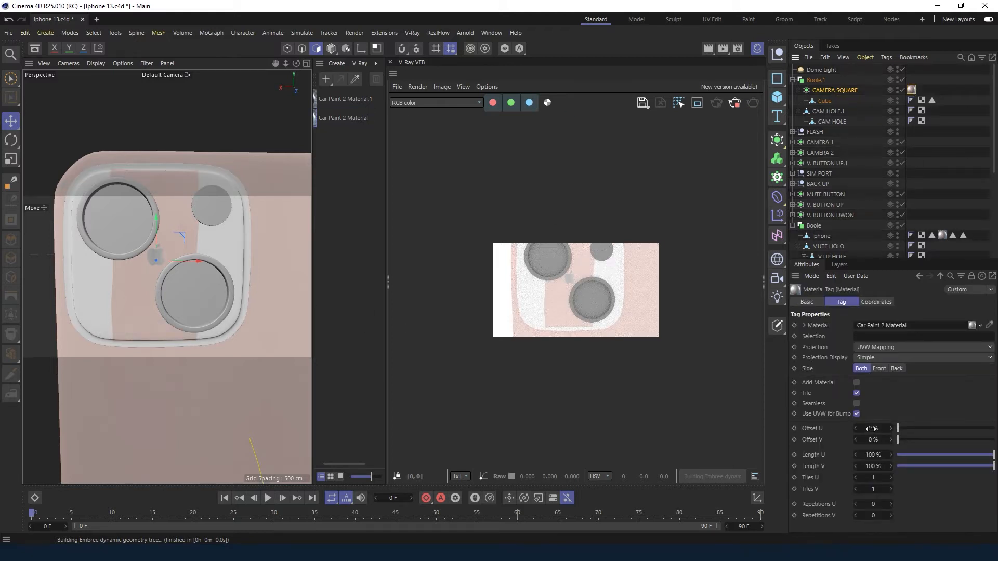
left_click_drag(873, 455, 892, 455)
key("Return")
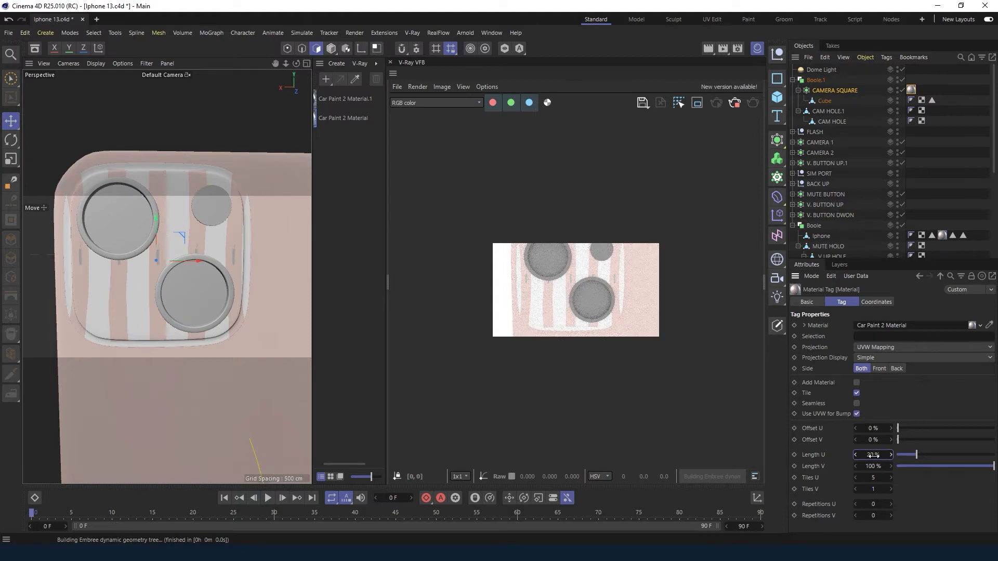
key("Return")
left_click(869, 429)
left_click_drag(891, 429, 871, 428)
left_click(875, 467)
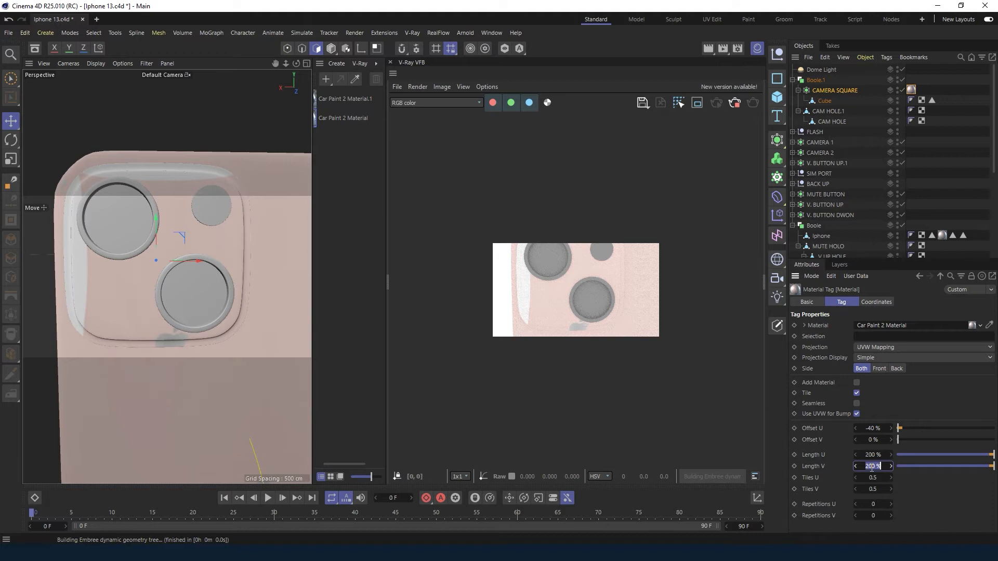
Set the CAMERA SQUARE material tag's Length U and Length V to 500%, Offset U to -200% and Offset V to about -47%.
left_click_drag(876, 429, 876, 428)
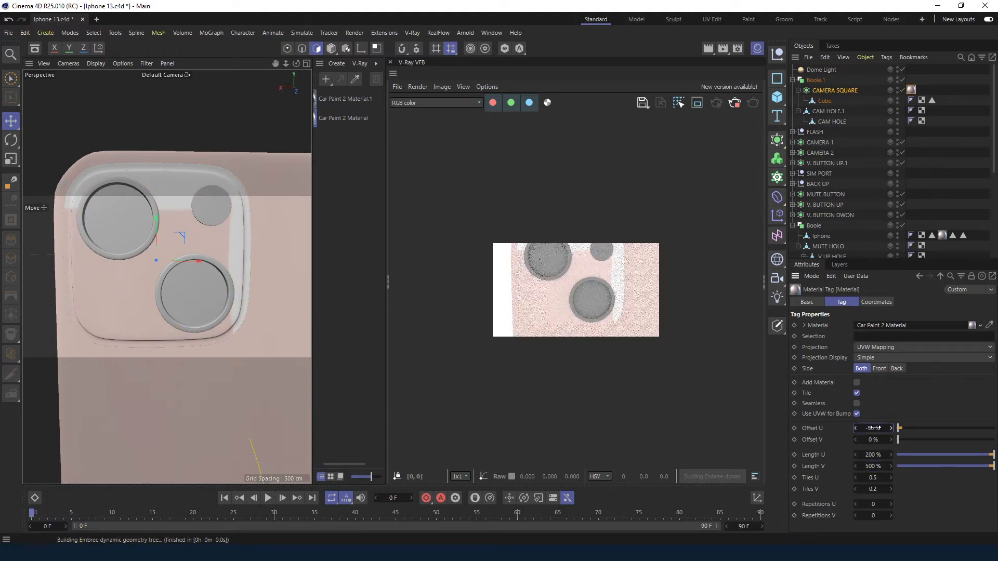
left_click(870, 458)
type("-50")
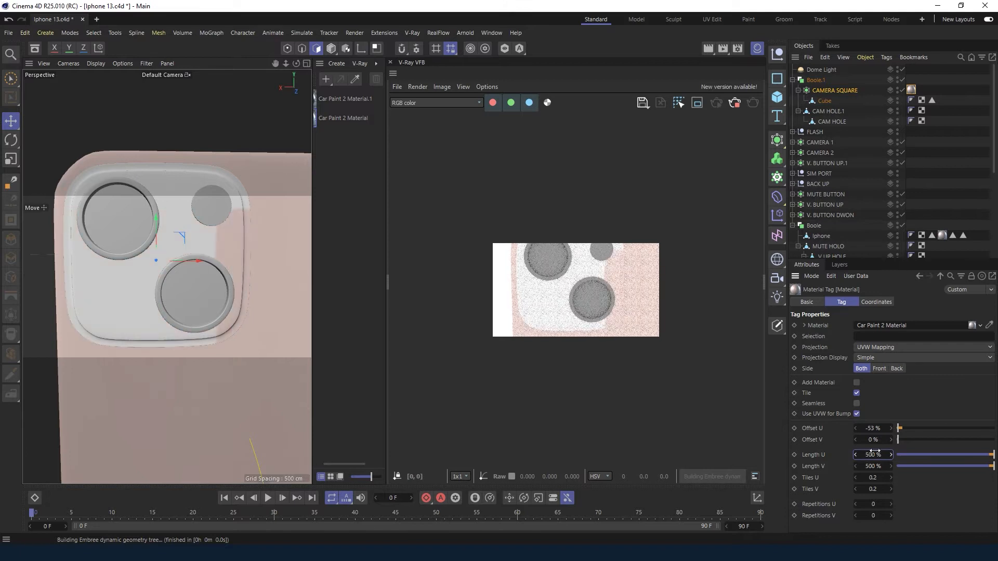
left_click_drag(887, 432, 856, 432)
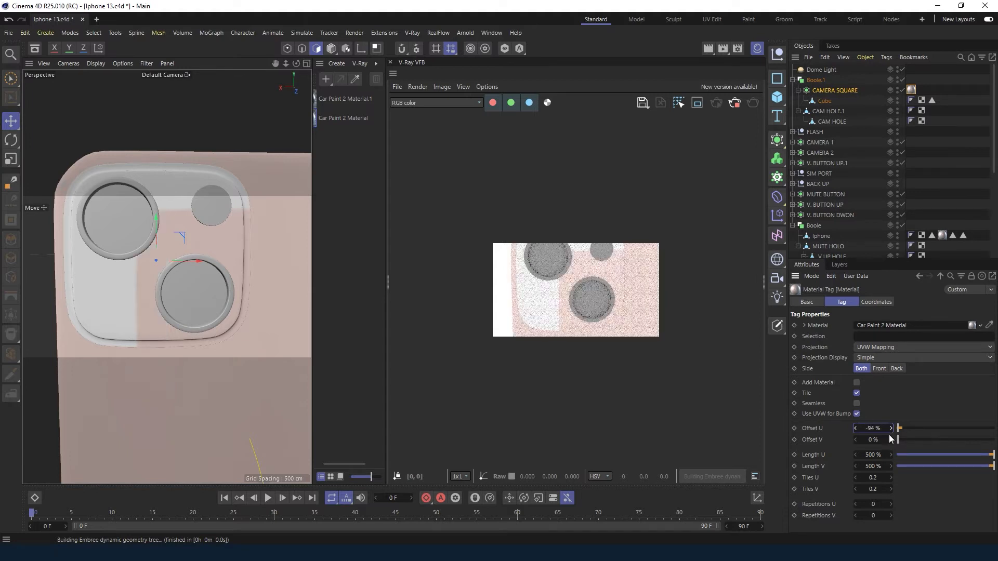
left_click(855, 429)
left_click_drag(877, 428, 873, 428)
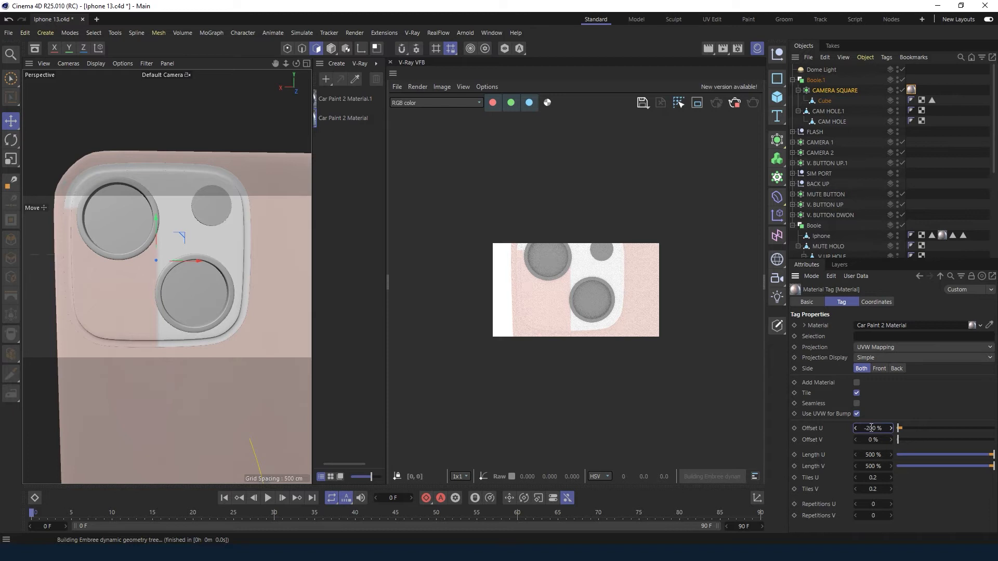
key("Return")
mouse_move(871, 439)
left_mouse_down()
mouse_move(892, 440)
mouse_move(866, 439)
mouse_move(877, 438)
left_mouse_up()
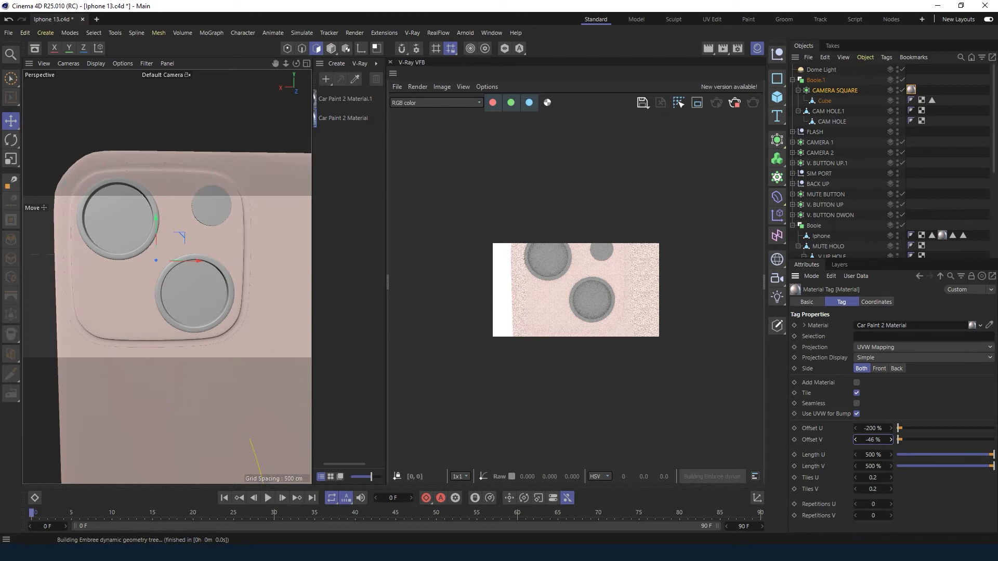
left_click(189, 275)
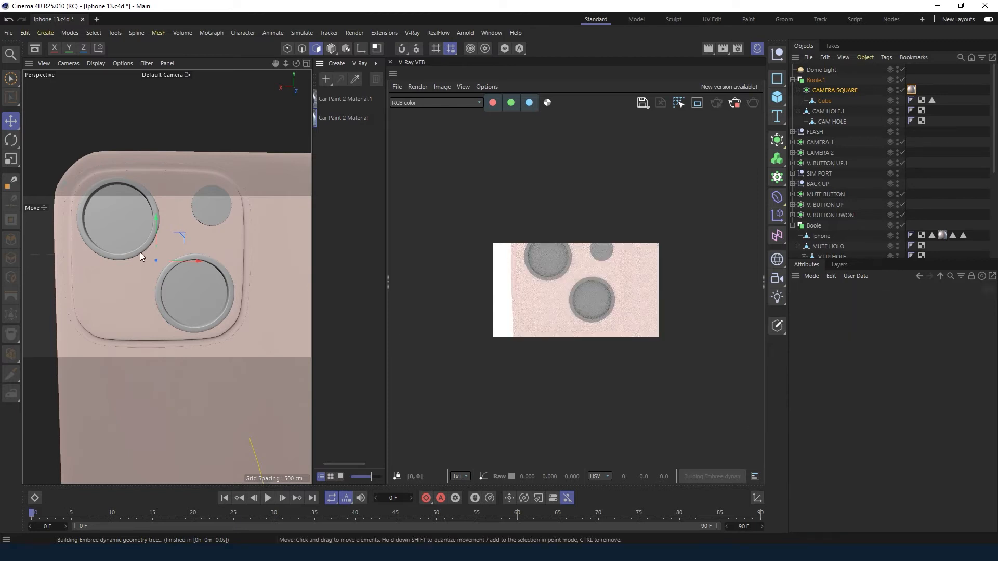
Collapse Boole.1, expand CAMERA 1 and select its Cylinder.1 ring.
left_click(824, 110)
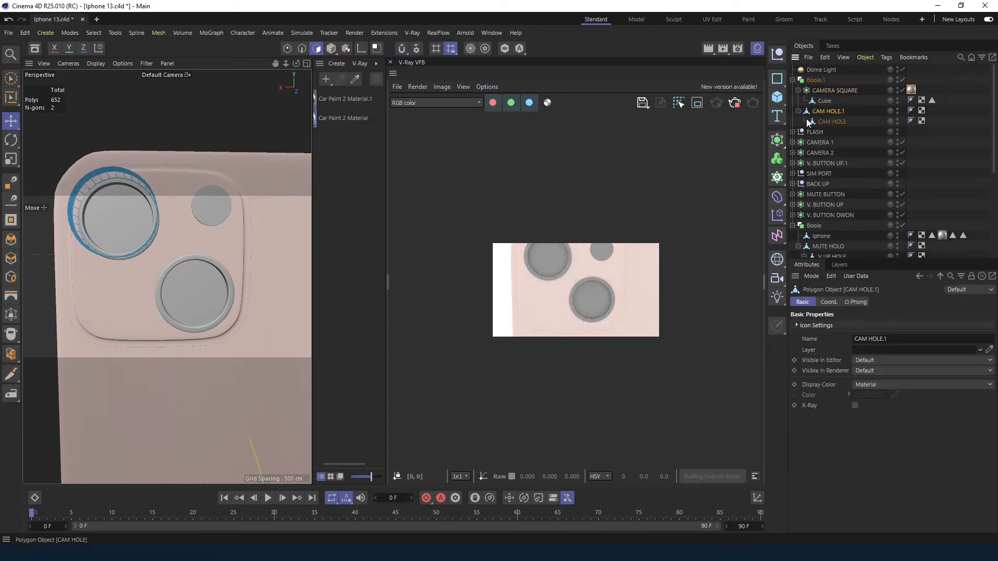
left_click(819, 101)
left_click(793, 80)
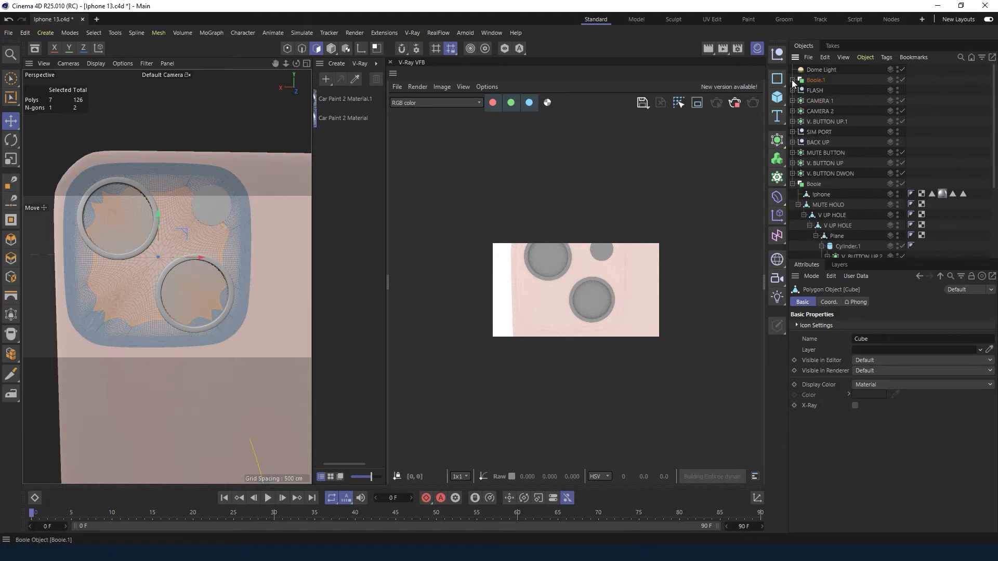
left_click(817, 103)
left_click(792, 101)
left_click(822, 111)
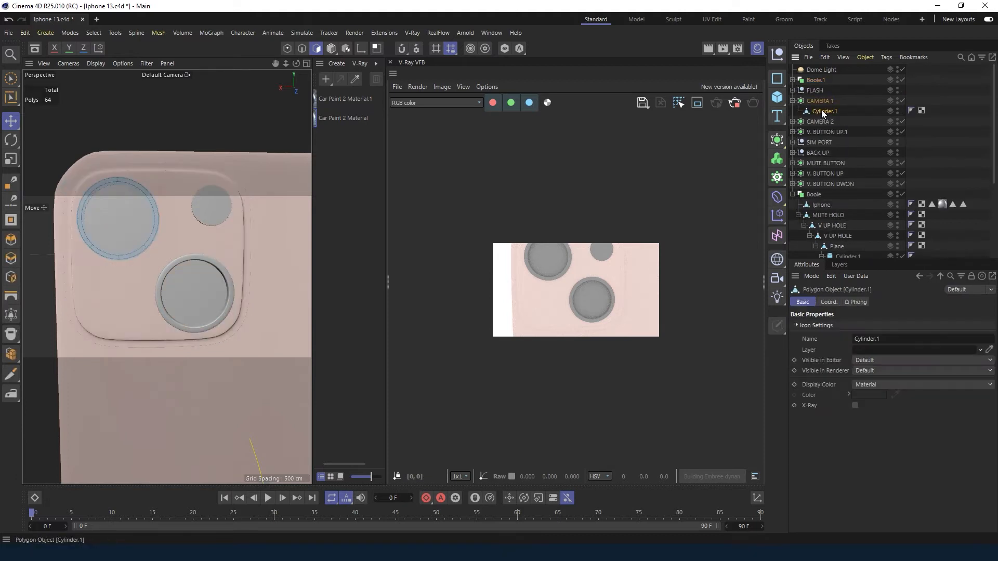
left_click_drag(823, 111, 823, 112)
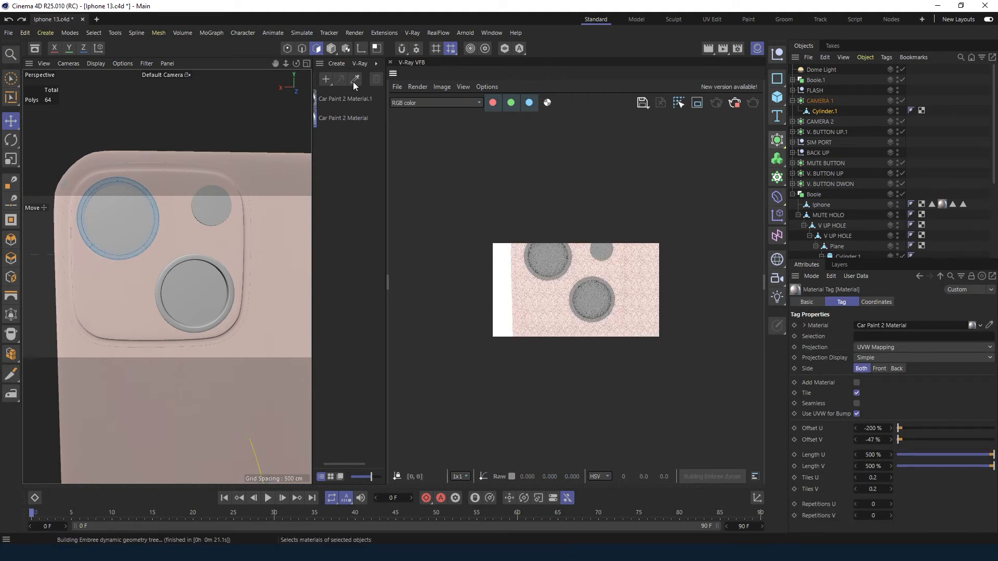
left_click(357, 63)
left_click(367, 147)
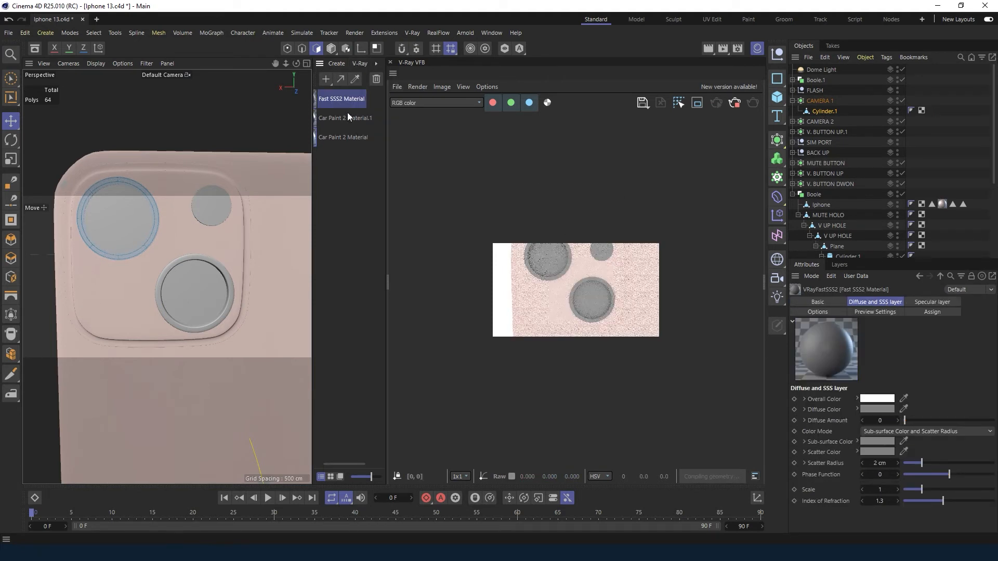
key("Delete")
Create another V-Ray Car Paint 2 material and load the pink back colour image as its base texture.
left_click(360, 64)
left_click(376, 141)
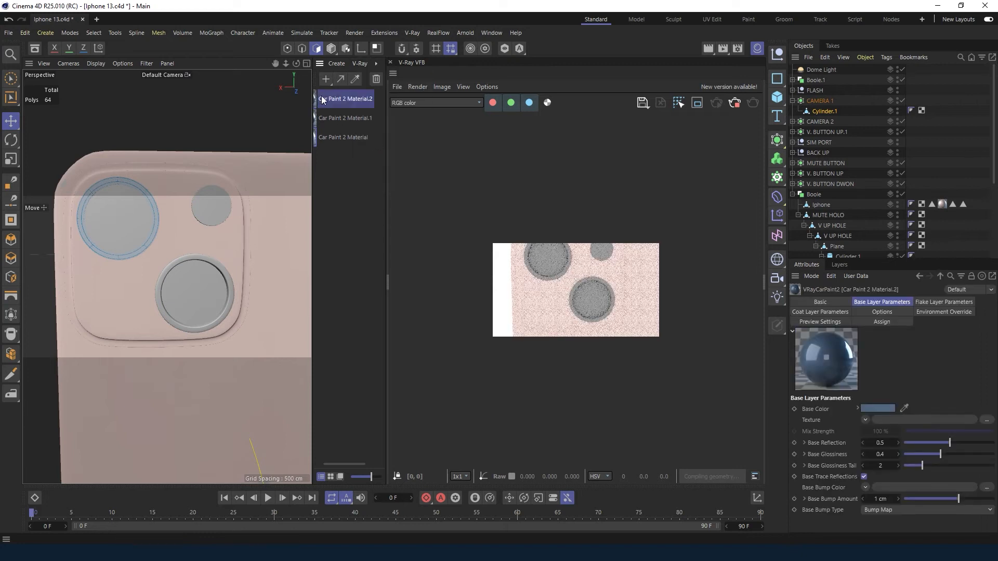
double_click(325, 98)
left_click(363, 218)
Apply Car Paint 2 Material.2 to the Cylinder.1 rings of both CAMERA 1 and CAMERA 2.
mouse_move(323, 98)
left_mouse_down()
mouse_move(292, 142)
mouse_move(154, 235)
left_mouse_up()
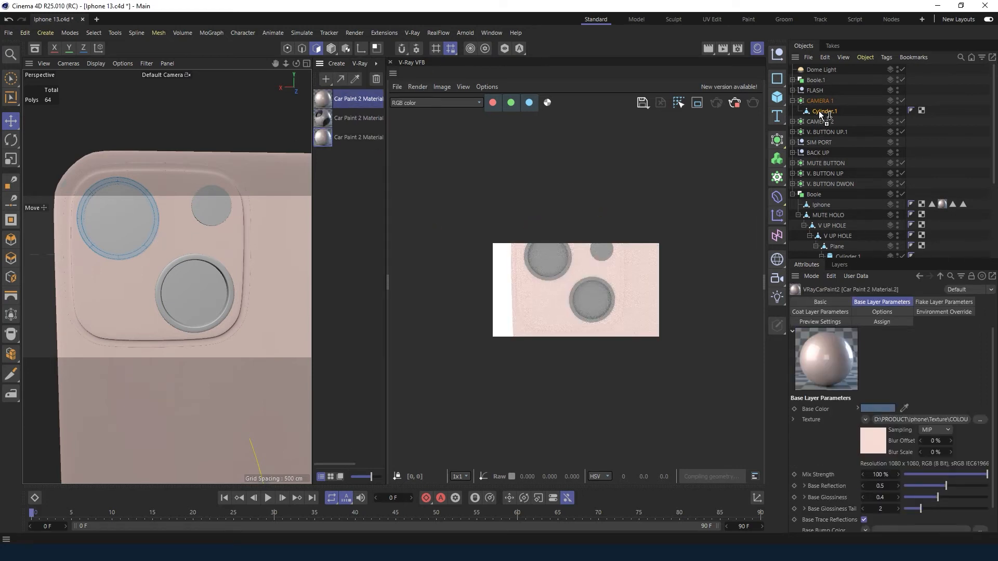
left_click_drag(820, 114, 822, 112)
left_click(793, 121)
left_click(824, 131)
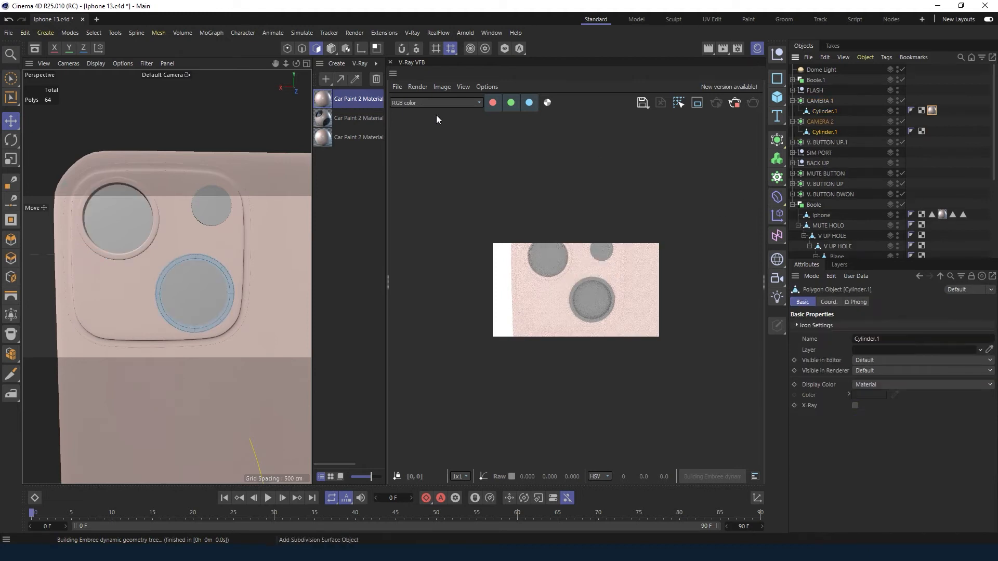
left_click_drag(823, 138, 822, 136)
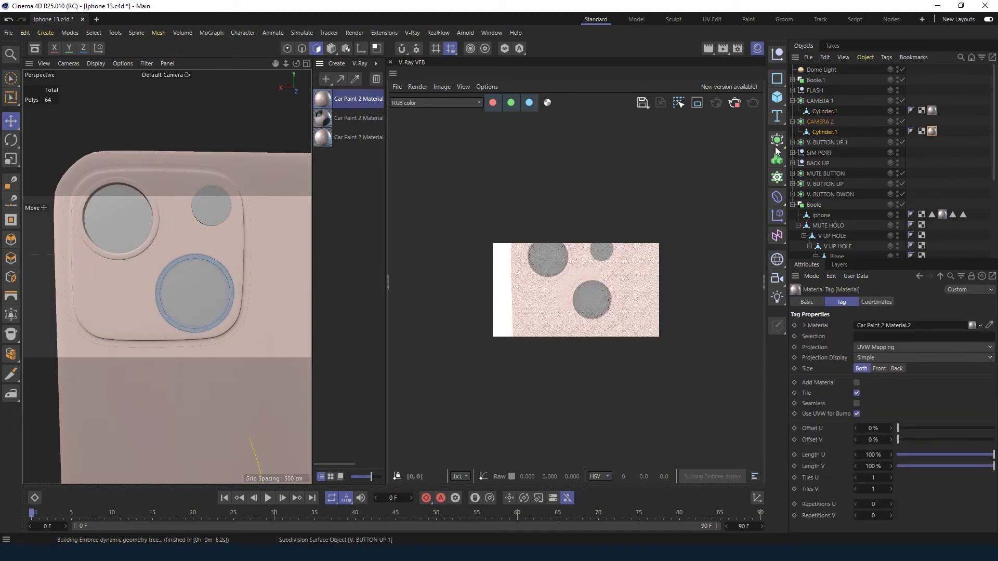
Replace the material on CAMERA SQUARE inside Boole.1 with Car Paint 2 Material.2.
left_click(792, 79)
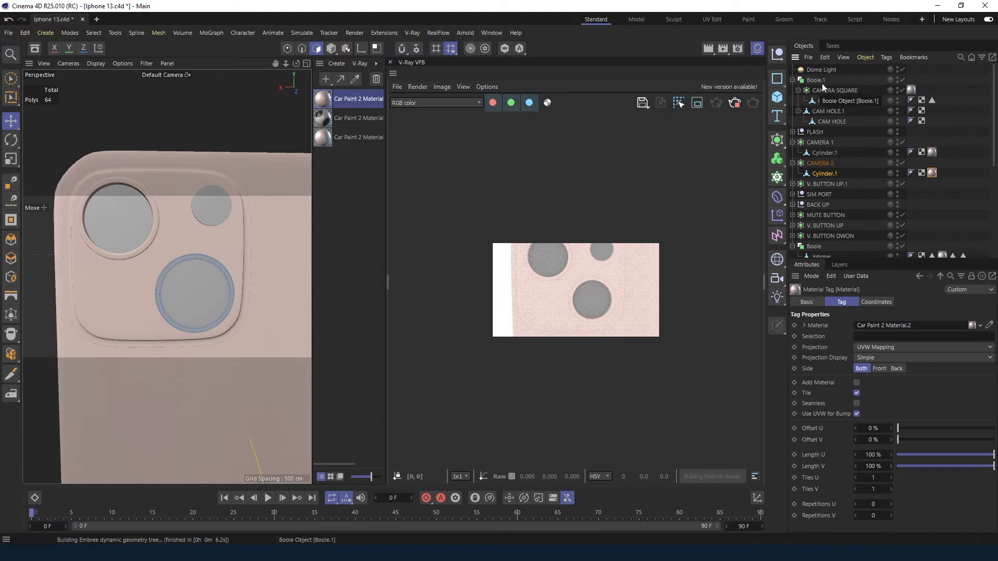
left_click(912, 95)
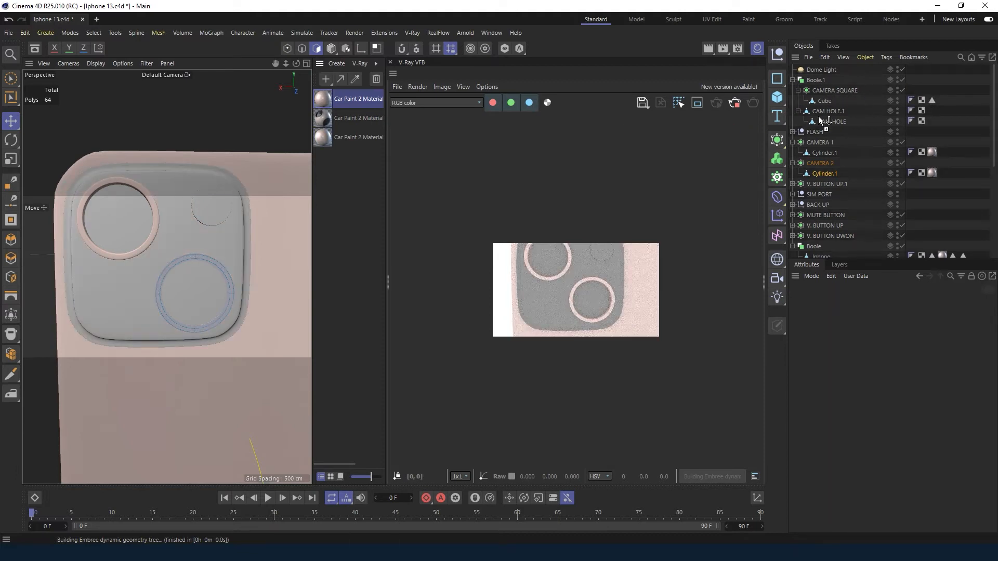
left_click_drag(830, 96, 831, 91)
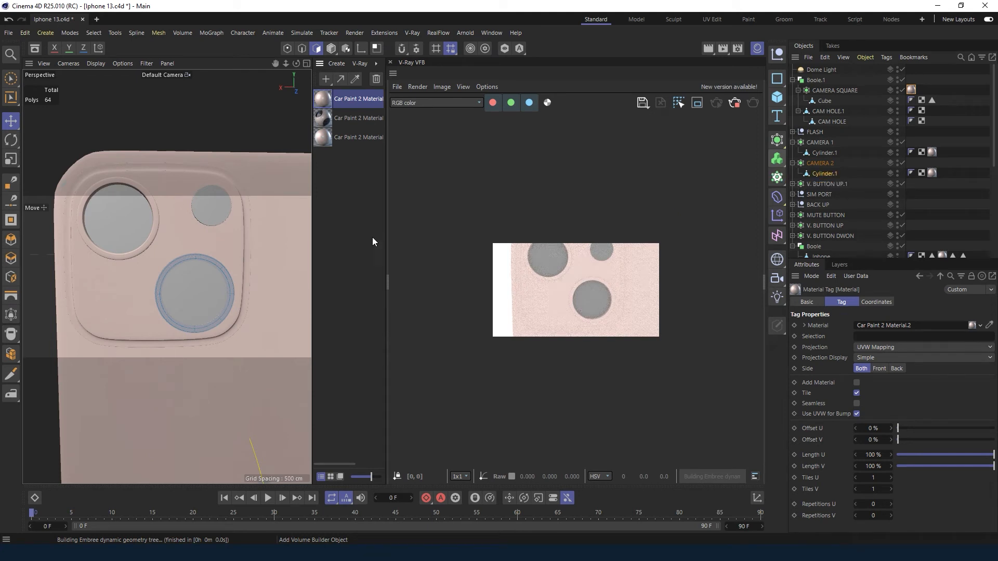
Switch to model mode and inspect the camera area on the phone's back.
mouse_move(285, 63)
left_mouse_down()
mouse_move(318, 64)
mouse_move(299, 66)
left_mouse_up()
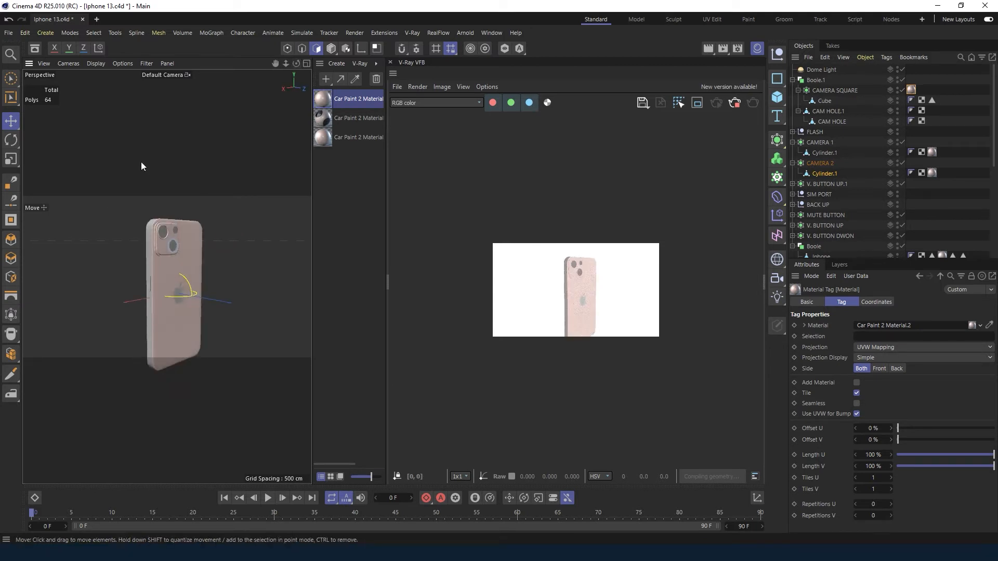
left_click(331, 48)
left_click_drag(296, 63, 220, 170)
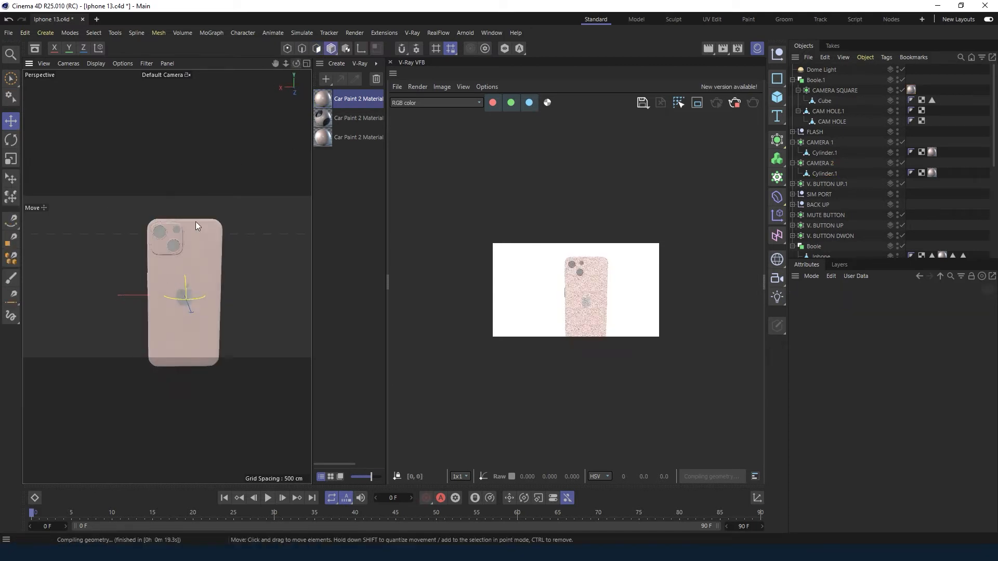
scroll(190, 294, "up", 4)
left_click_drag(276, 63, 239, 131)
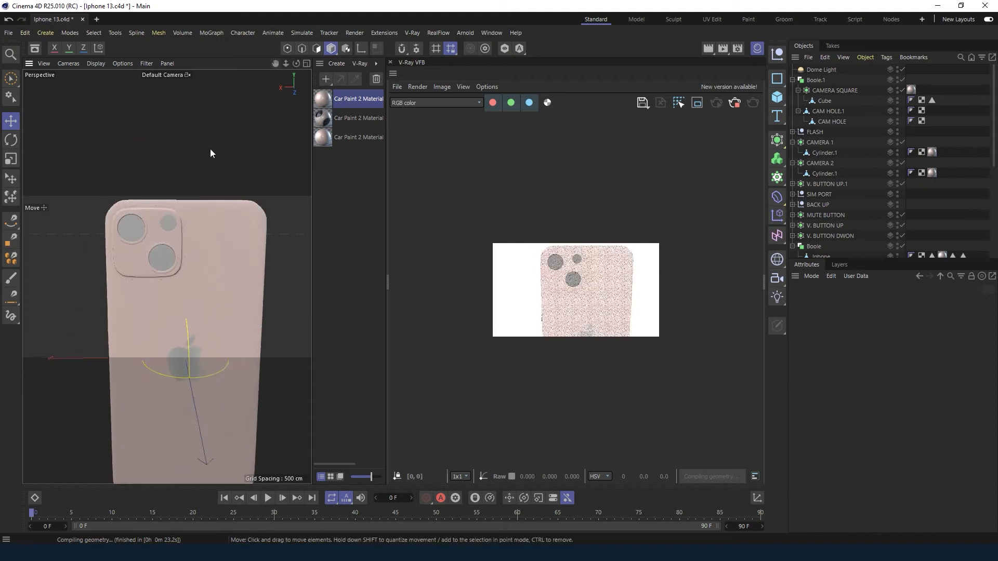
scroll(161, 214, "up", 4)
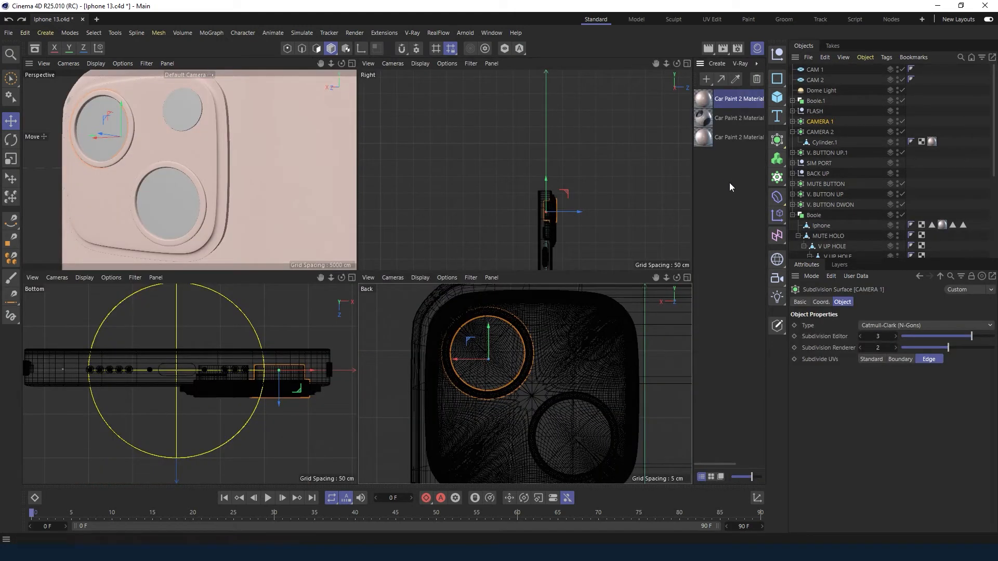
Apply Car Paint 2 Material.1, which carries the camera image, to the CAM 1 disc.
left_click(729, 183)
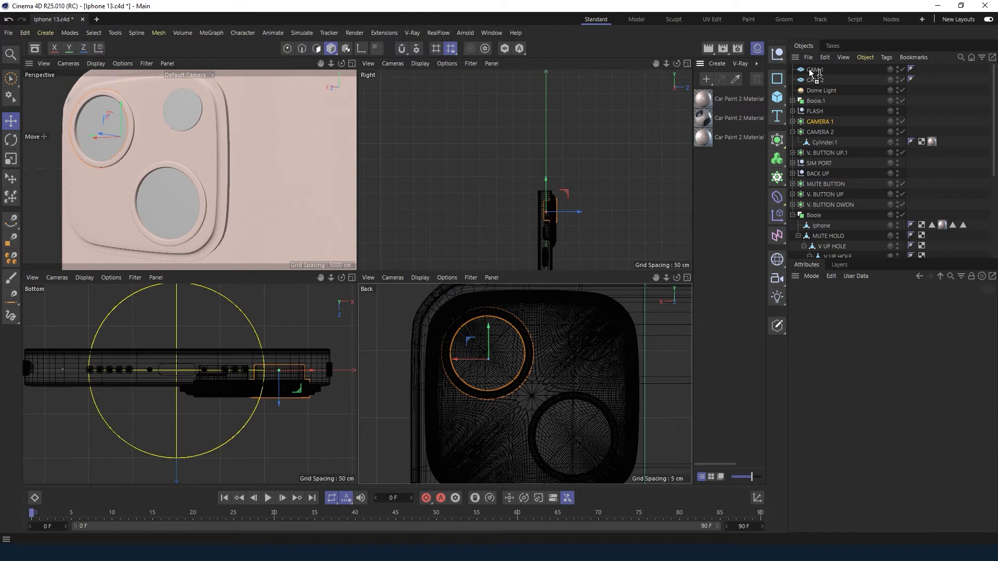
left_click_drag(812, 73, 813, 70)
left_click_drag(341, 66, 405, 110)
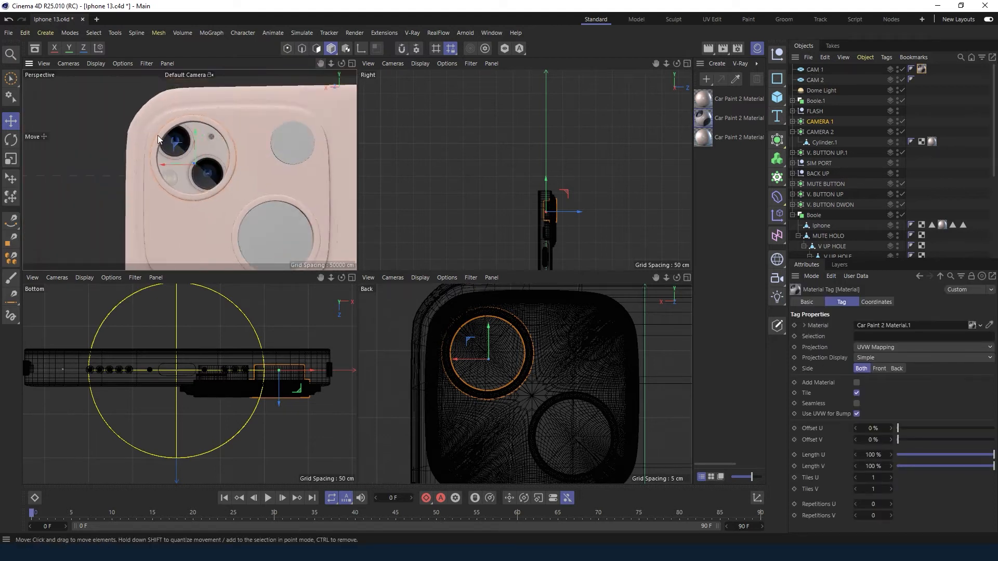
scroll(231, 106, "up", 4)
Set the CAM 1 material tag's Offset U to -3% and its Length U and Length V to 200%.
mouse_move(884, 426)
left_mouse_down()
mouse_move(868, 426)
mouse_move(862, 454)
left_mouse_up()
key("ctrl+z")
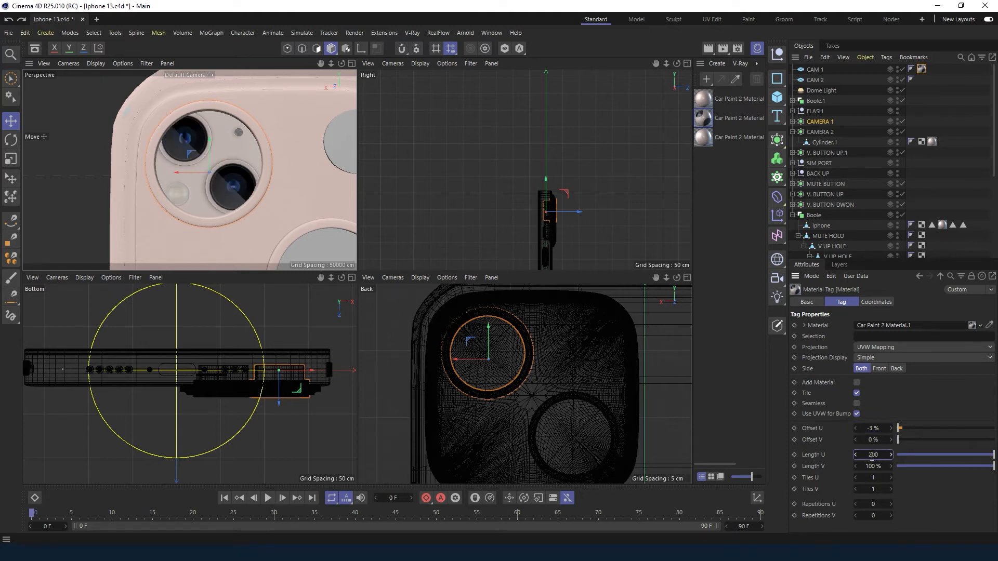
type("200")
key("Return")
left_click(871, 466)
type("200")
key("Return")
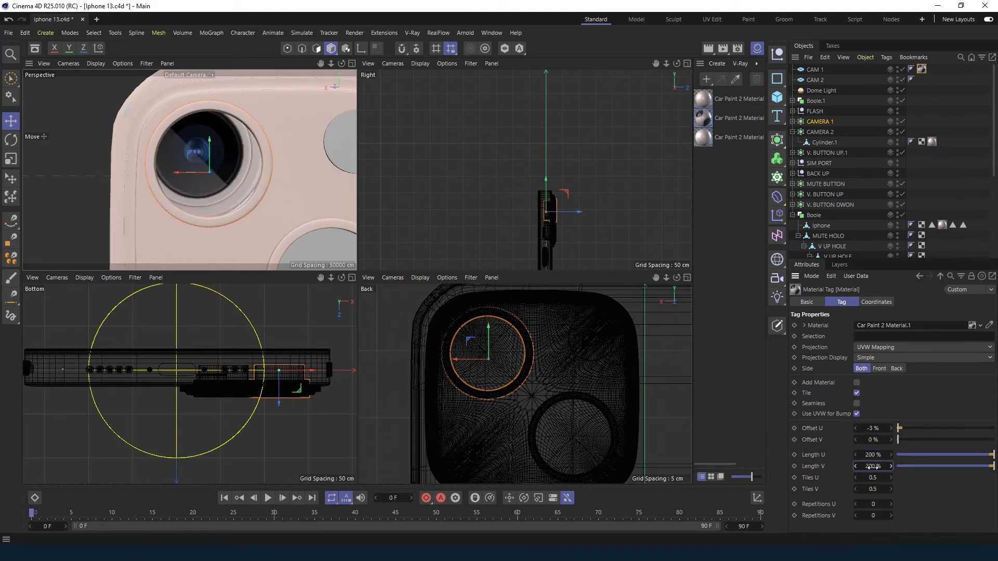
Fine-tune the CAM 1 material tag's Offset U and Length V to centre the lens image on the disc.
mouse_move(872, 429)
left_mouse_down()
mouse_move(866, 455)
mouse_move(871, 428)
left_mouse_up()
left_click(867, 466)
key("Return")
left_click(856, 428)
left_click(855, 429)
left_click(856, 428)
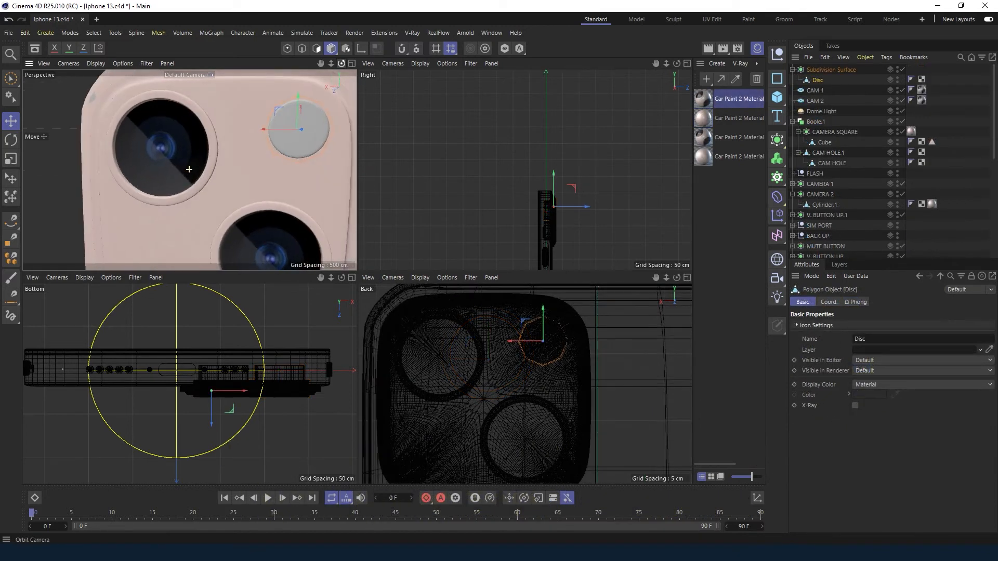
Apply Car Paint 2 Material.3 to the Disc under Subdivision Surface, beside the upper camera lens.
scroll(307, 99, "up", 3)
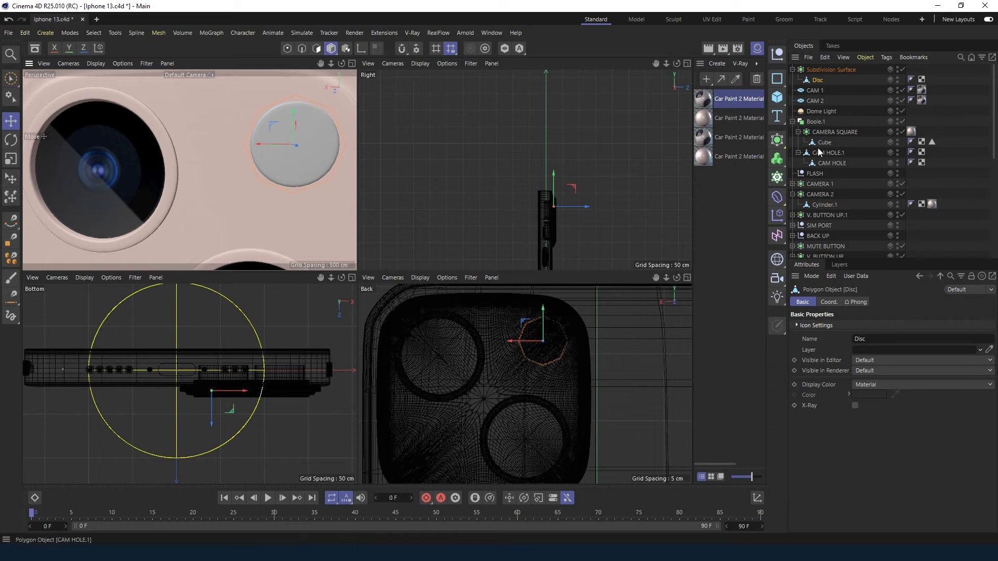
left_click_drag(809, 86, 814, 80)
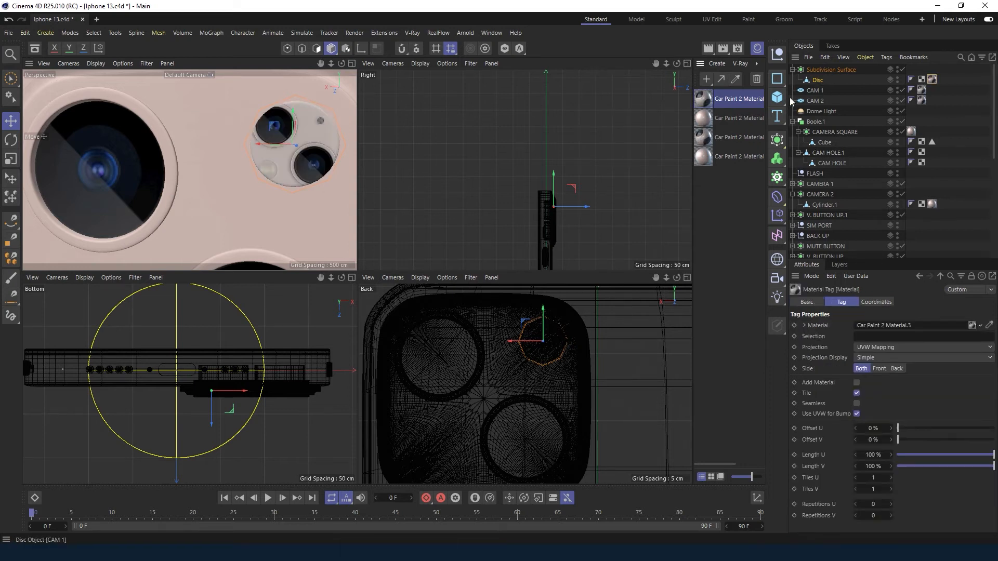
scroll(304, 166, "up", 1)
Set the Disc material tag's Length U and Length V to 500% and Offset V to -66%, adjusting Offset U to fit the flash image.
double_click(872, 455)
type("500")
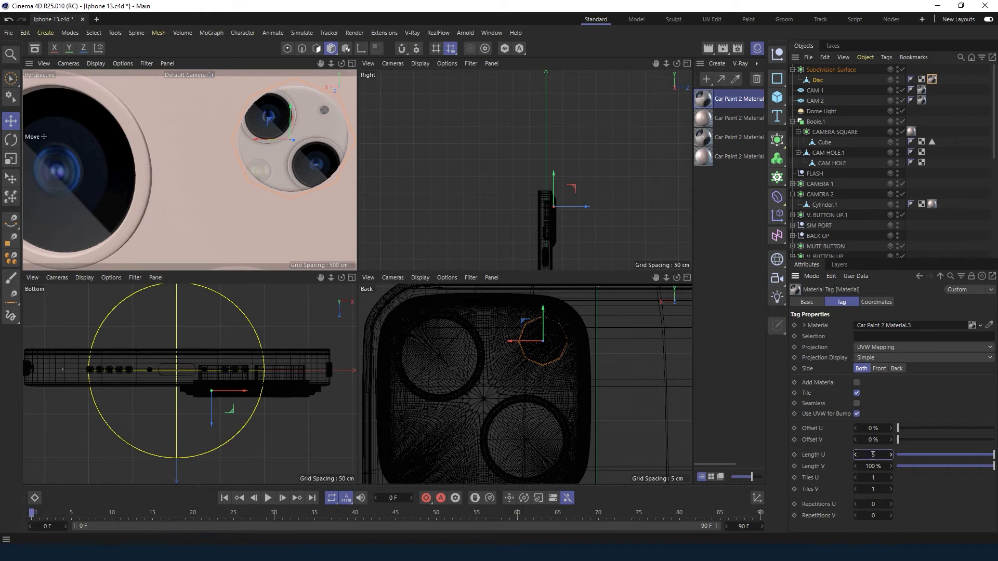
key("Return")
double_click(869, 466)
type("500")
key("Return")
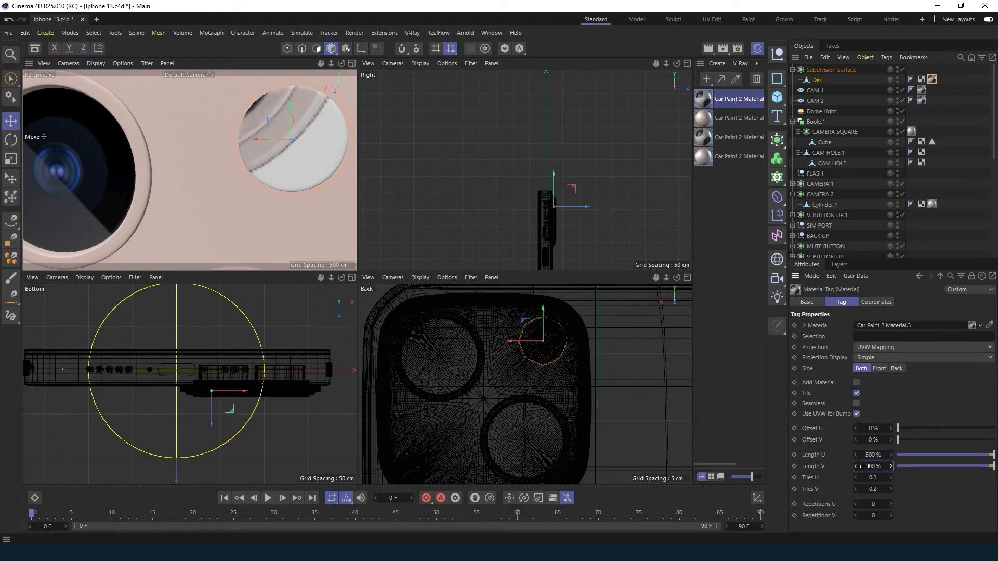
mouse_move(873, 430)
left_mouse_down()
mouse_move(711, 430)
mouse_move(865, 441)
mouse_move(841, 440)
mouse_move(864, 429)
mouse_move(870, 441)
mouse_move(867, 429)
left_mouse_up()
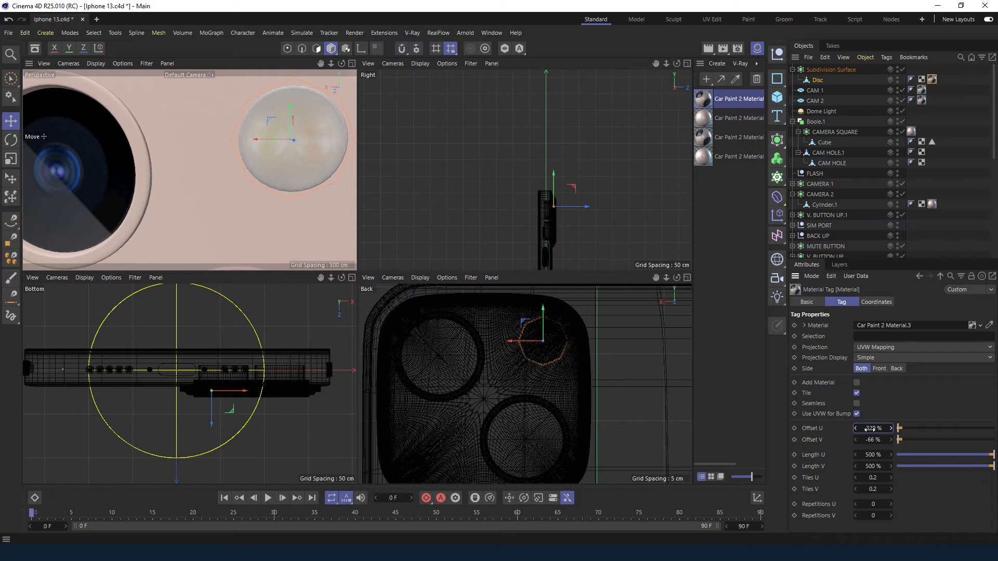
Duplicate the textured flash Disc within Subdivision Surface and place the copy below the upper camera lens.
left_click_drag(817, 70, 815, 79)
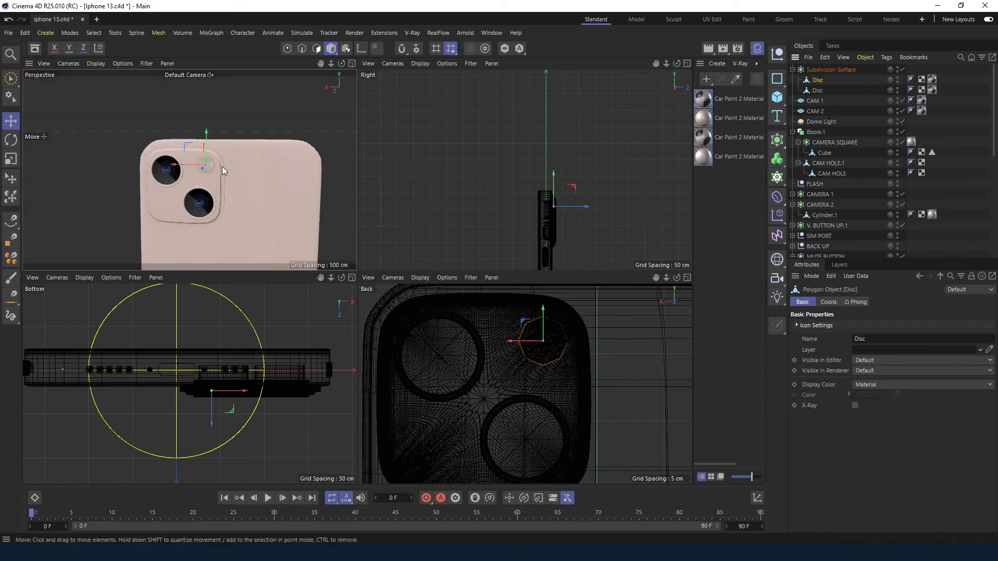
left_click_drag(206, 135, 130, 205)
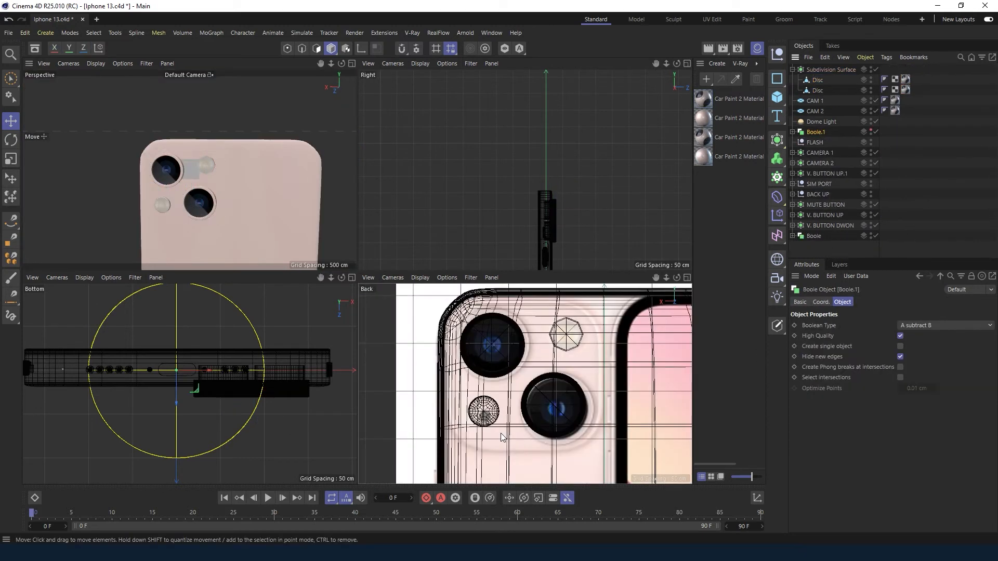
scroll(491, 427, "up", 5)
scroll(491, 426, "up", 2)
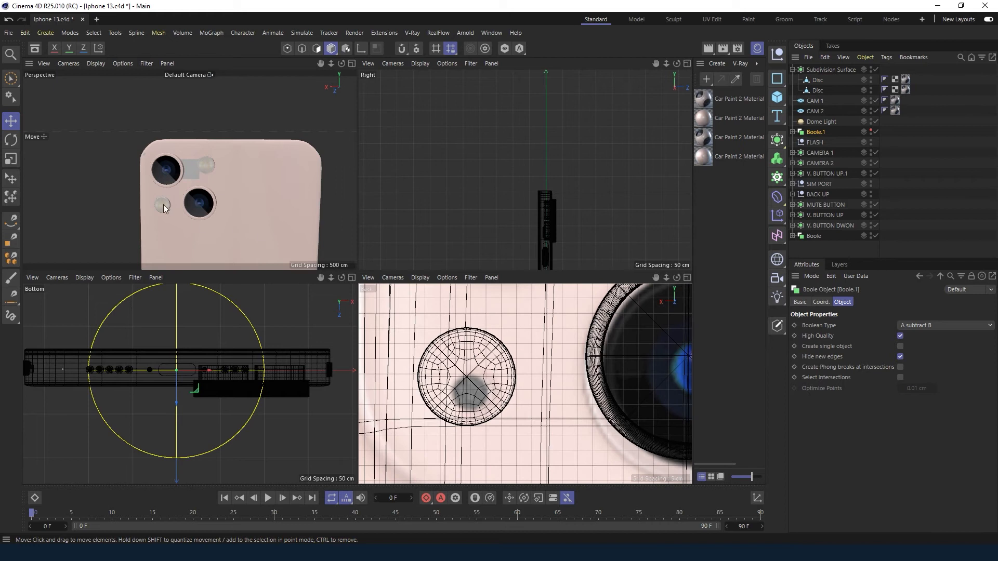
Scale the copied flash Disc down to a tiny microphone-sized dot and position it below the upper camera lens.
left_click(484, 366)
left_click(494, 377)
key("t")
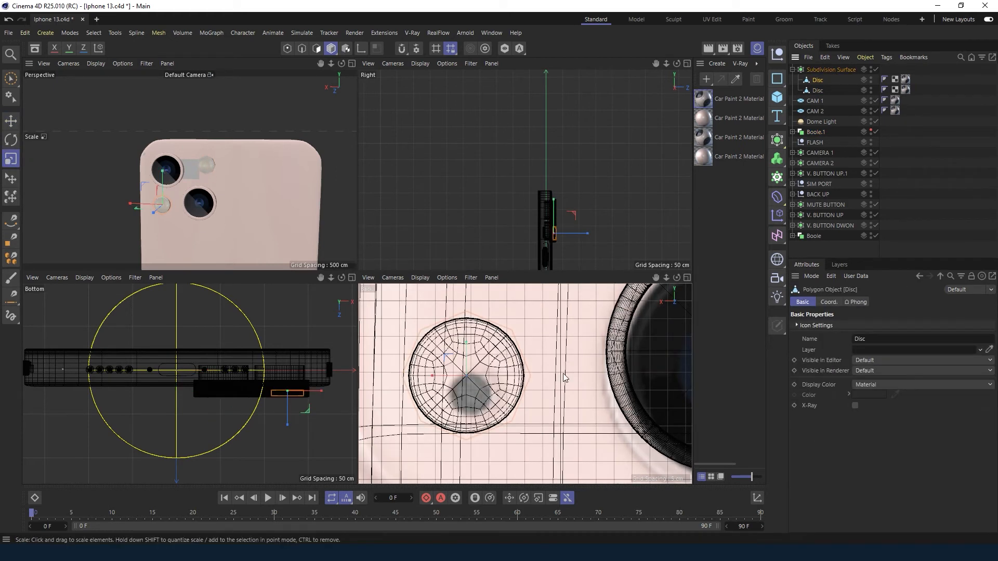
left_click_drag(493, 378, 234, 439)
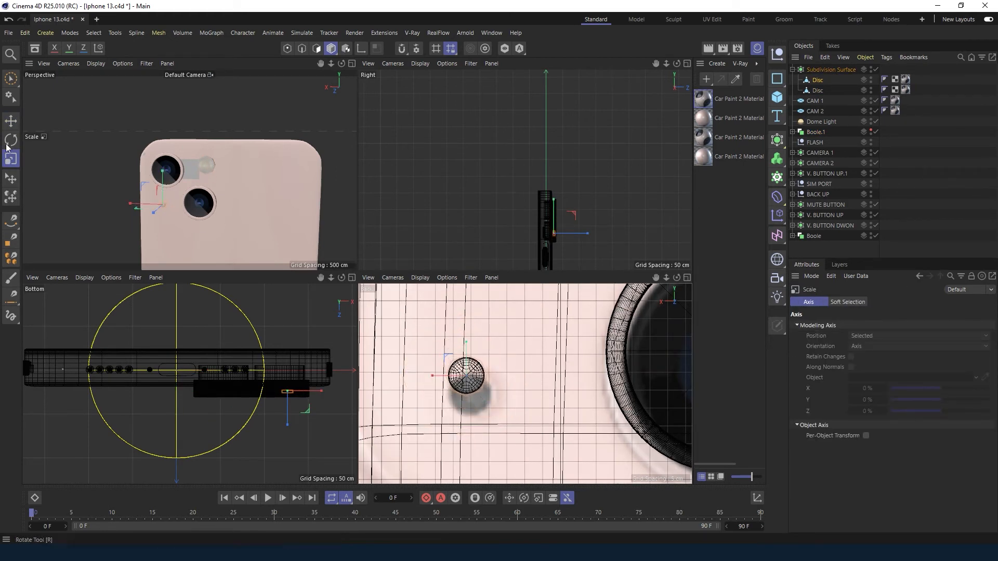
left_click(11, 122)
scroll(433, 371, "up", 3)
left_click_drag(480, 348, 483, 370)
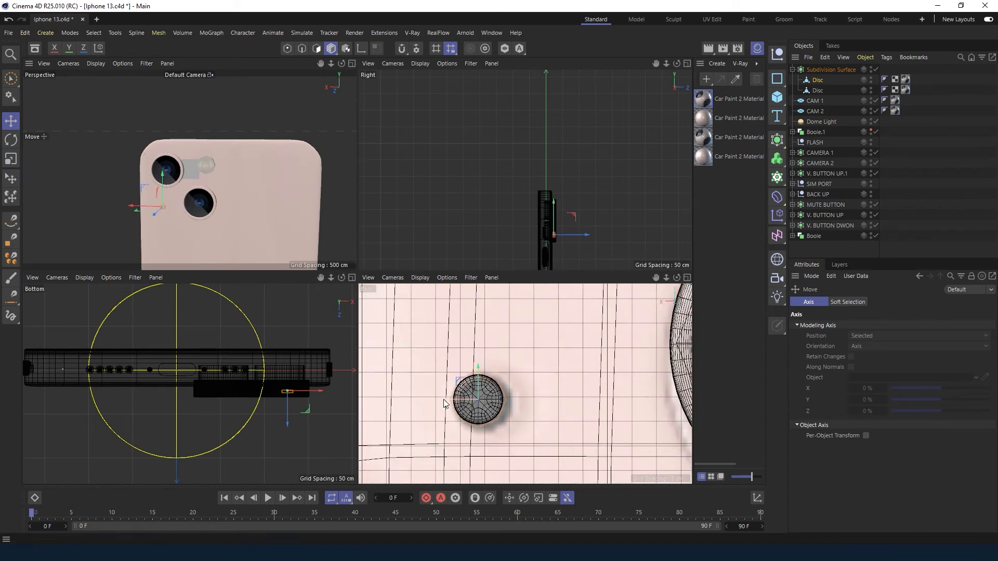
key("t")
key("e")
Apply the dark textured Car Paint 2 Material.4 to the small microphone Disc below the upper camera lens.
key("F1")
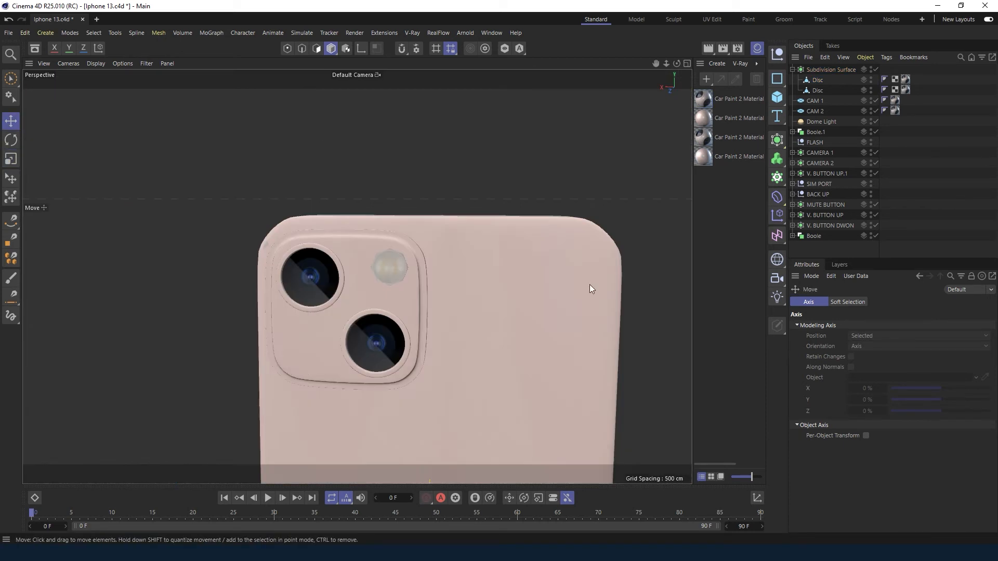
left_click(817, 80)
left_click_drag(677, 63, 405, 237)
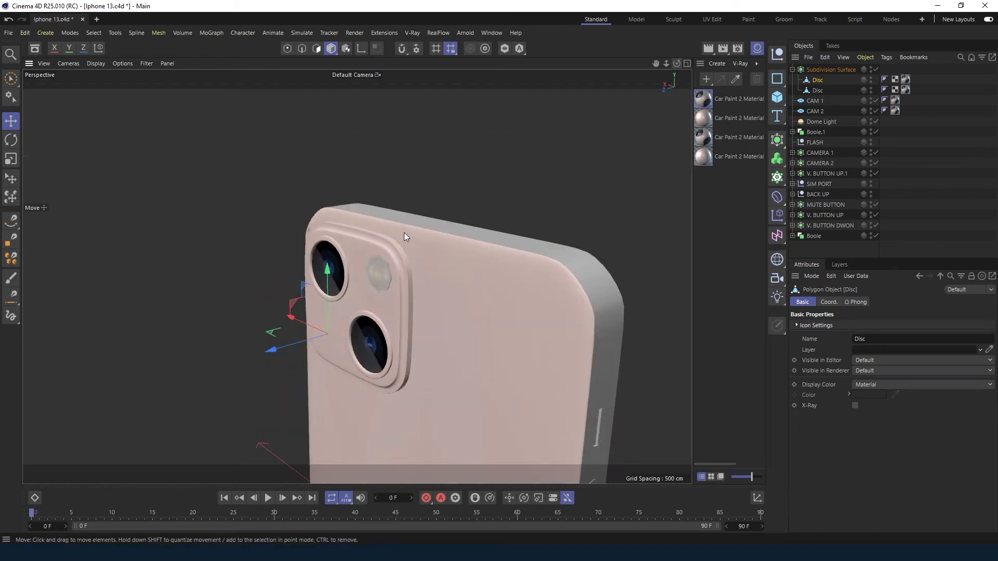
scroll(323, 338, "up", 10)
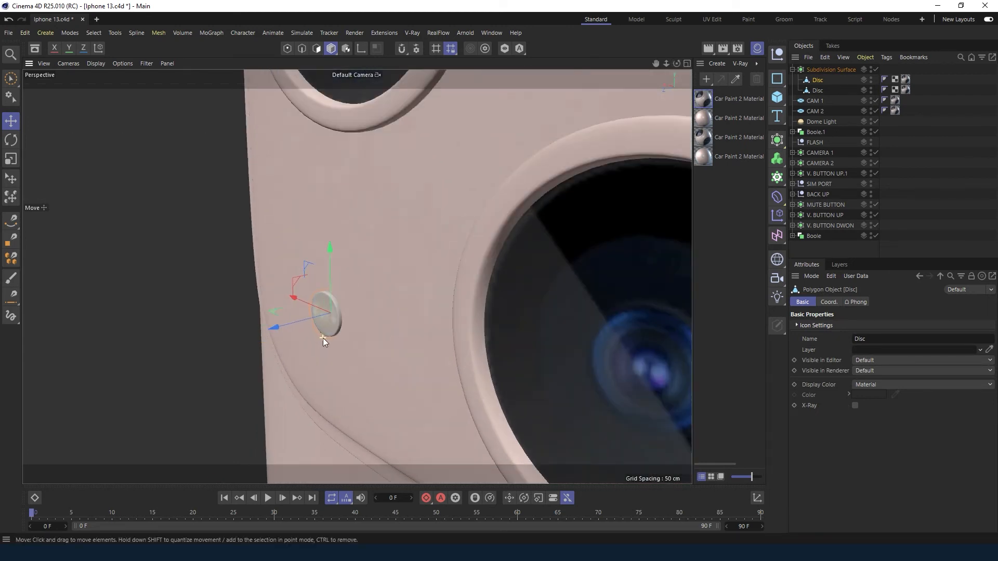
left_click_drag(678, 63, 795, 67)
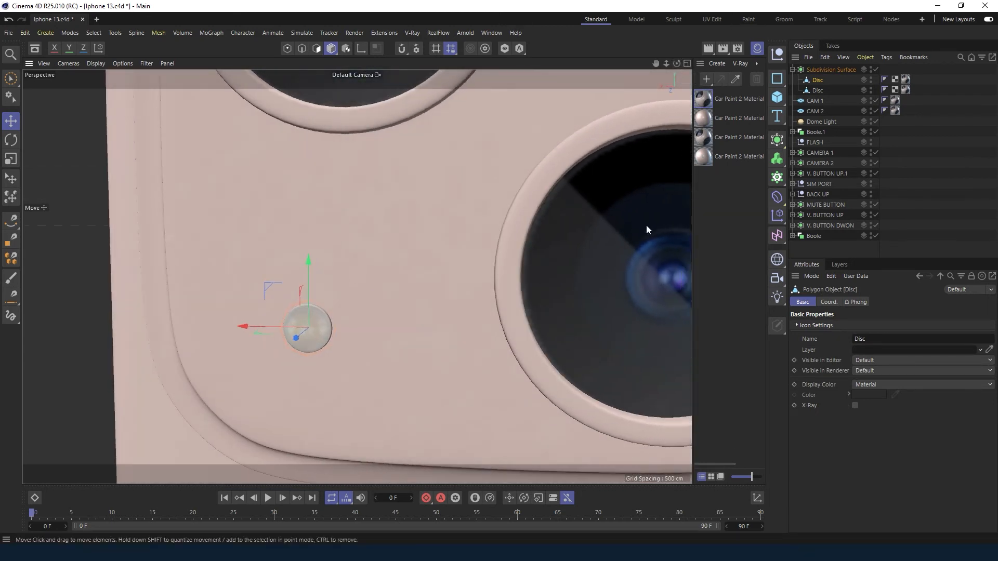
scroll(646, 229, "down", 5)
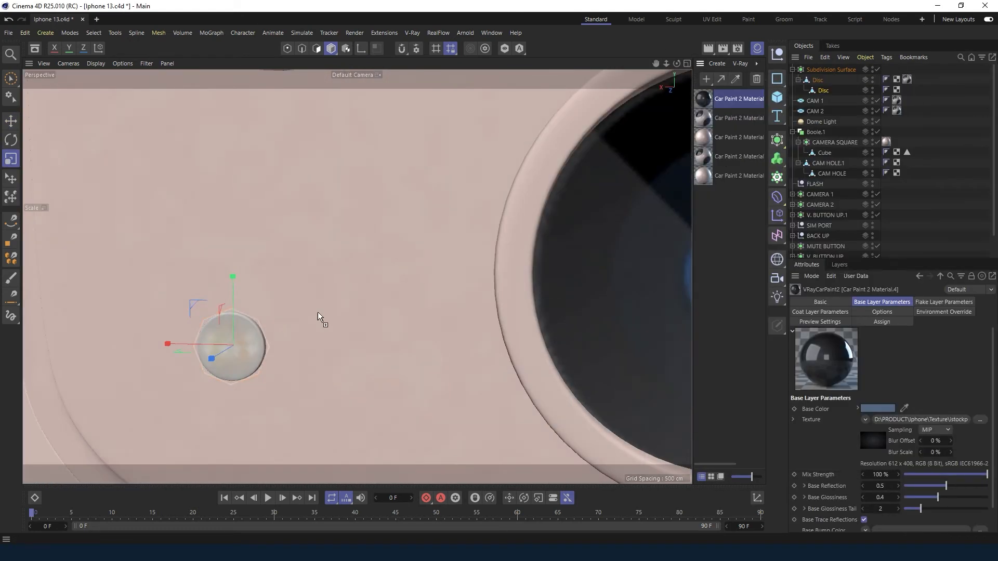
left_click_drag(318, 315, 383, 358)
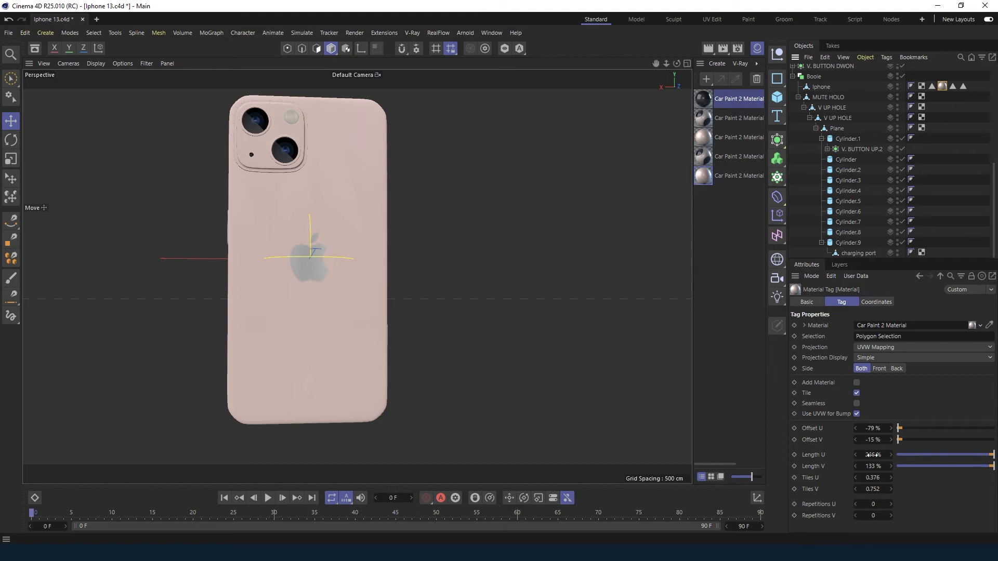
Set the Iphone back material tag's Length U to 253% and Length V to 123%, adjusting both offsets to centre the Apple logo.
left_click_drag(891, 454, 888, 466)
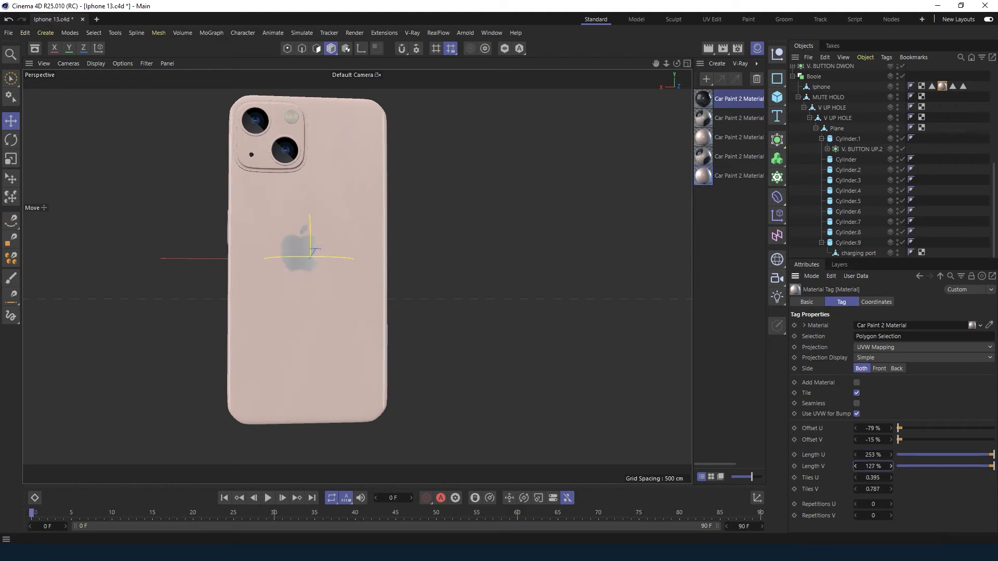
left_click_drag(867, 429, 870, 428)
left_click_drag(375, 260, 349, 281, "alt")
left_click_drag(873, 440, 876, 441)
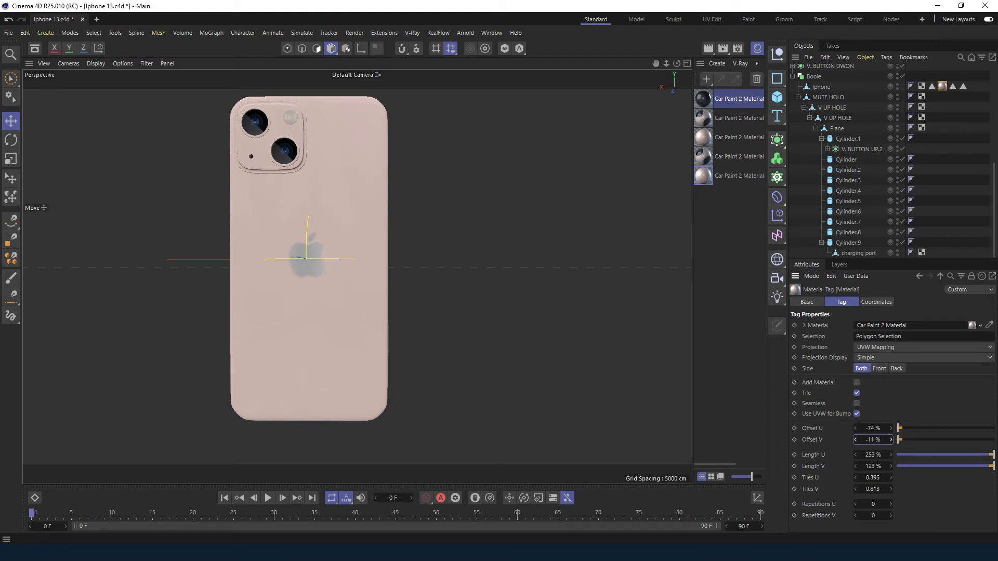
key("alt+Tab")
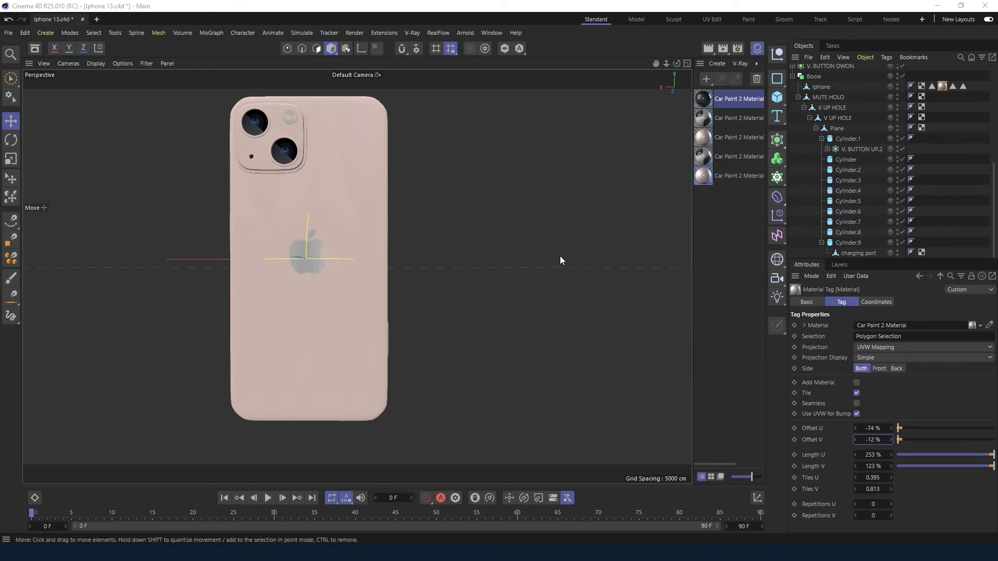
left_click_drag(873, 428, 873, 441)
left_click(569, 336)
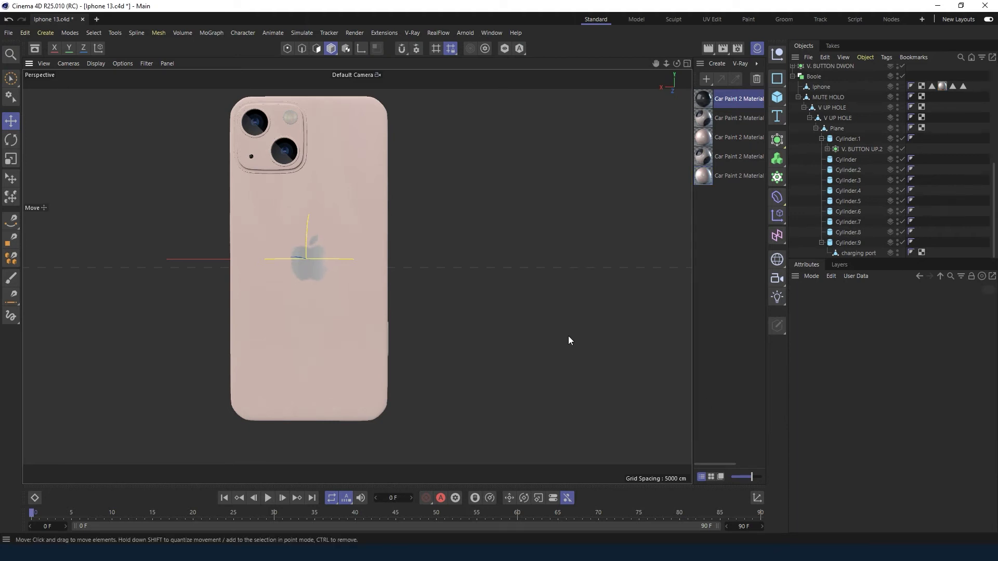
Select the Iphone object under Boole for polygon editing, with the phone's front side facing the view.
scroll(568, 337, "down", 1)
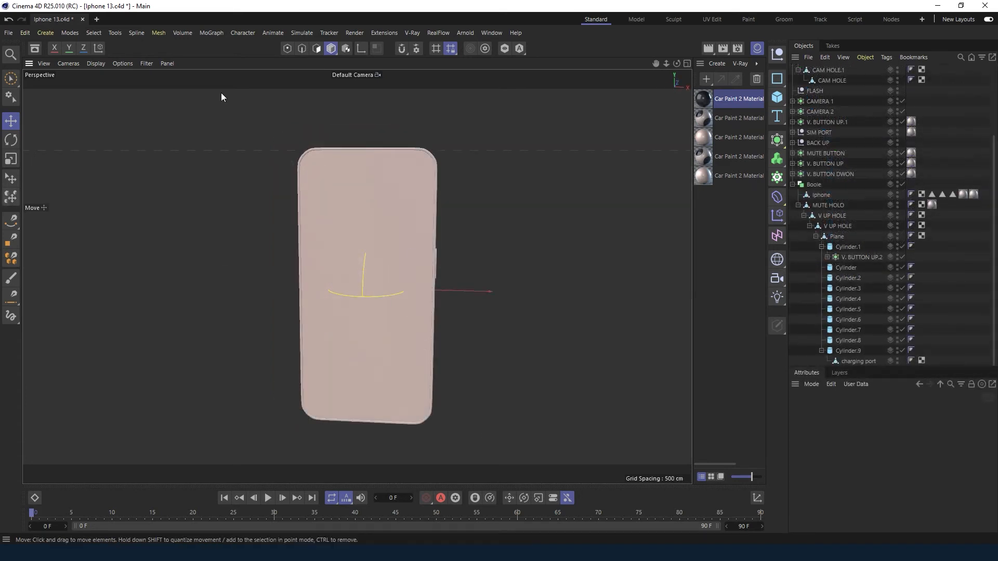
left_click(316, 48)
left_click(819, 196)
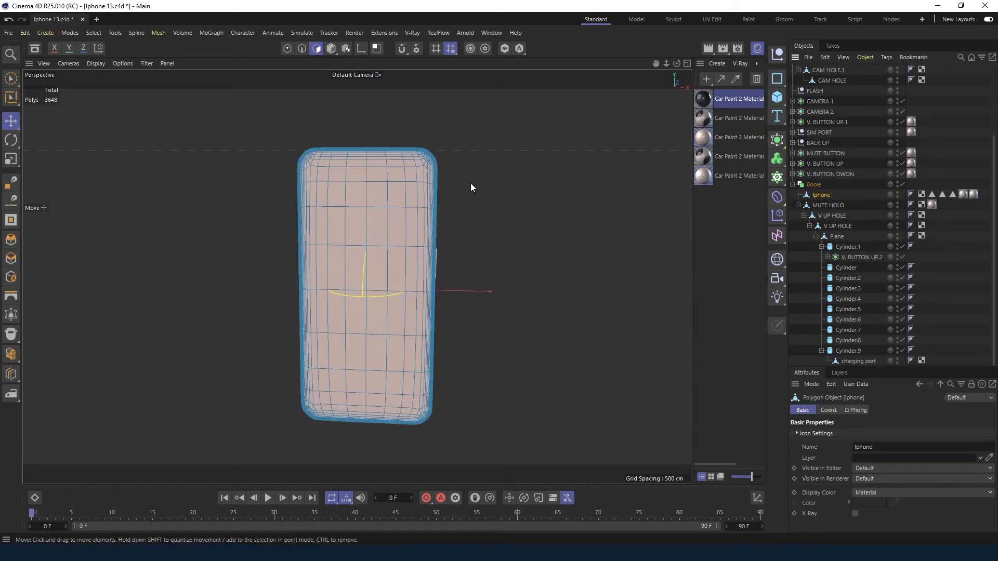
left_click_drag(357, 277, 437, 278, "alt")
left_click_drag(676, 64, 602, 56)
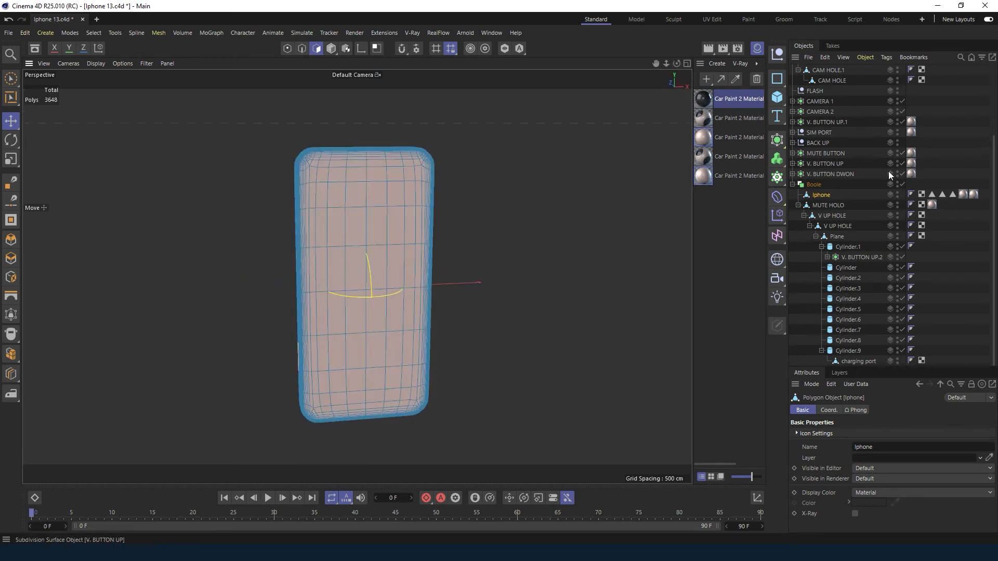
scroll(349, 156, "up", 1)
left_click_drag(676, 63, 656, 68)
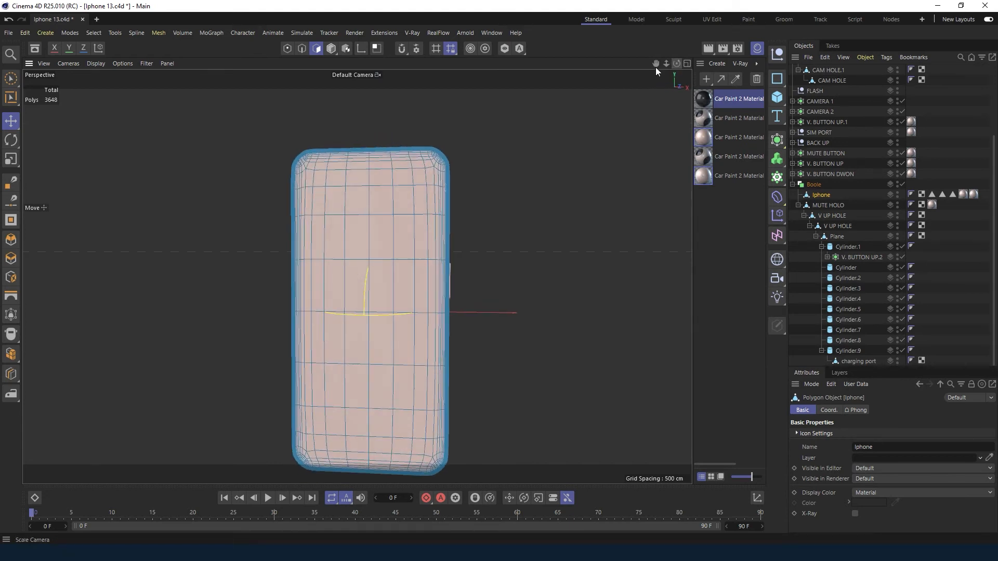
Loop-select the adjacent polygon rings around the front face's border, just inside the phone's frame.
scroll(318, 129, "up", 8)
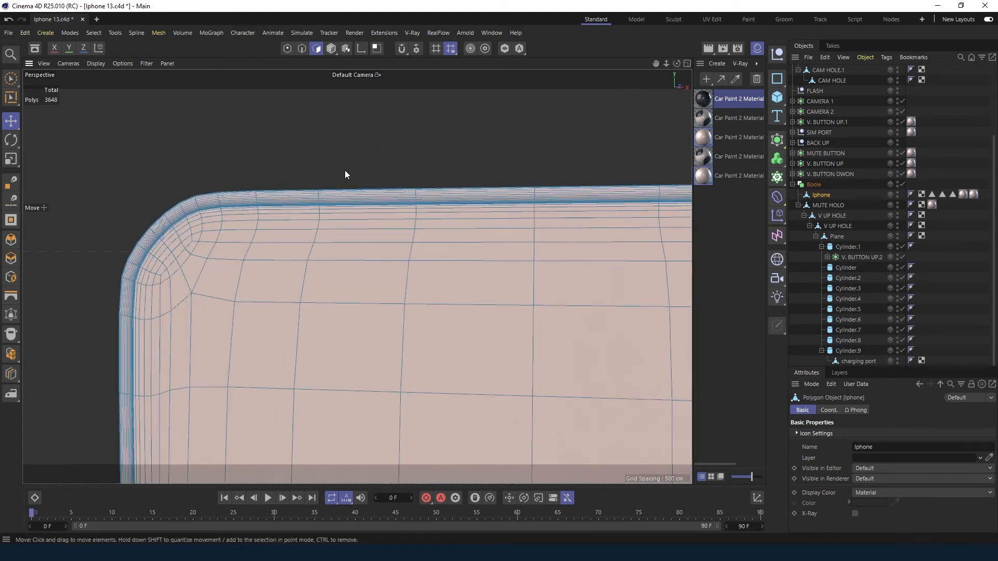
scroll(294, 180, "up", 5)
key("u")
key("l")
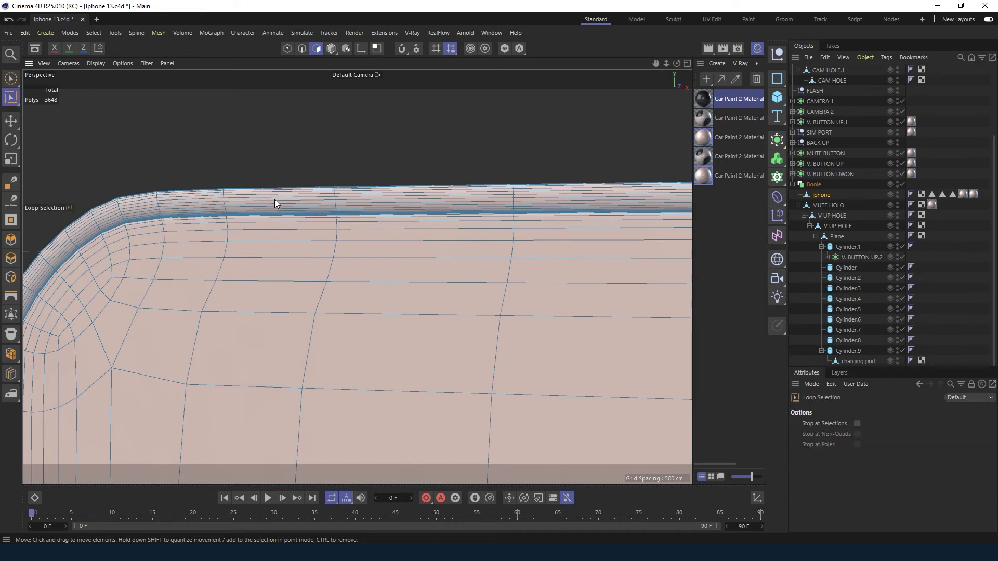
left_click_drag(666, 64, 685, 64)
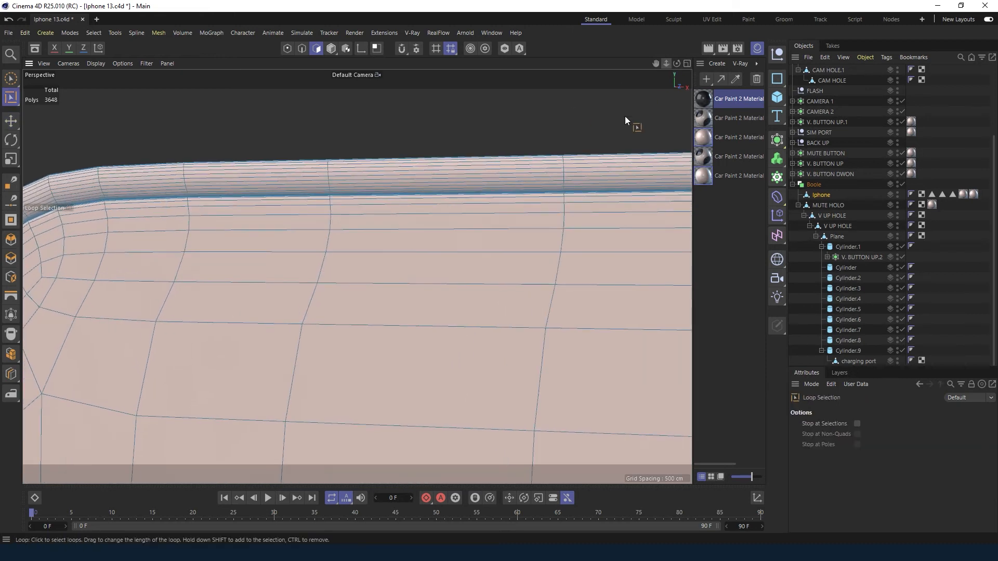
left_click(564, 195)
scroll(563, 201, "down", 2)
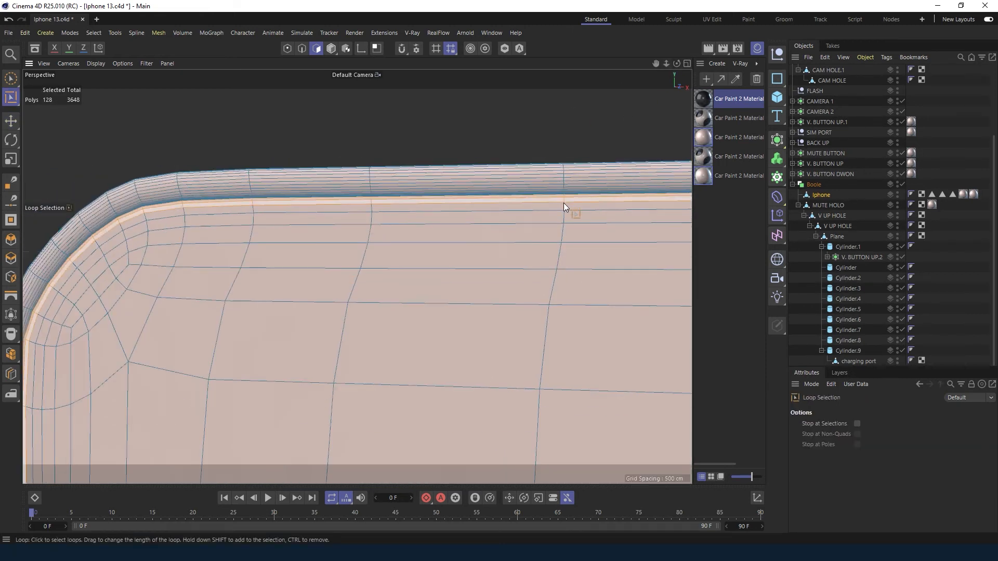
left_click(564, 206, "shift")
left_click(564, 214, "shift")
left_click(566, 231, "shift")
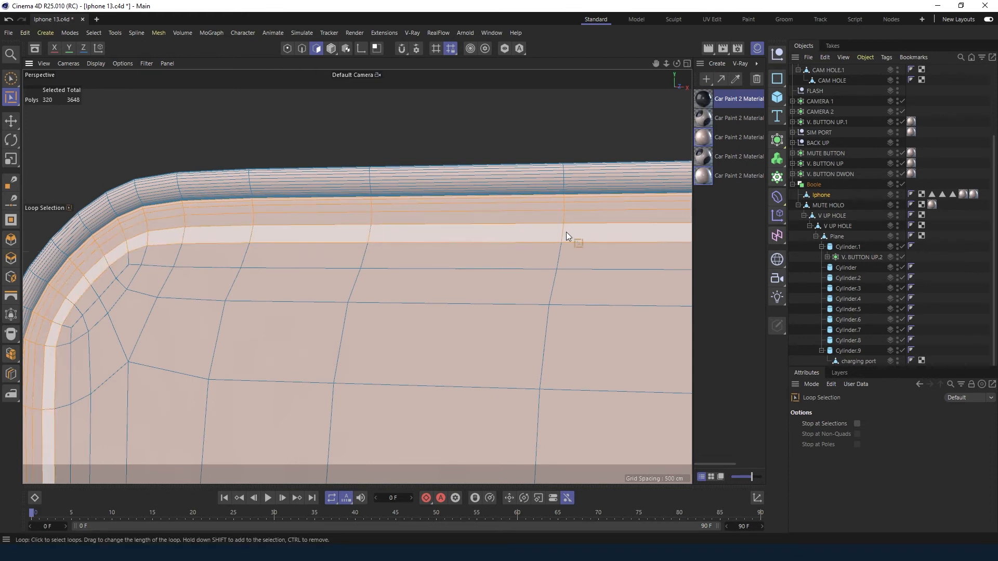
left_click(559, 257, "shift")
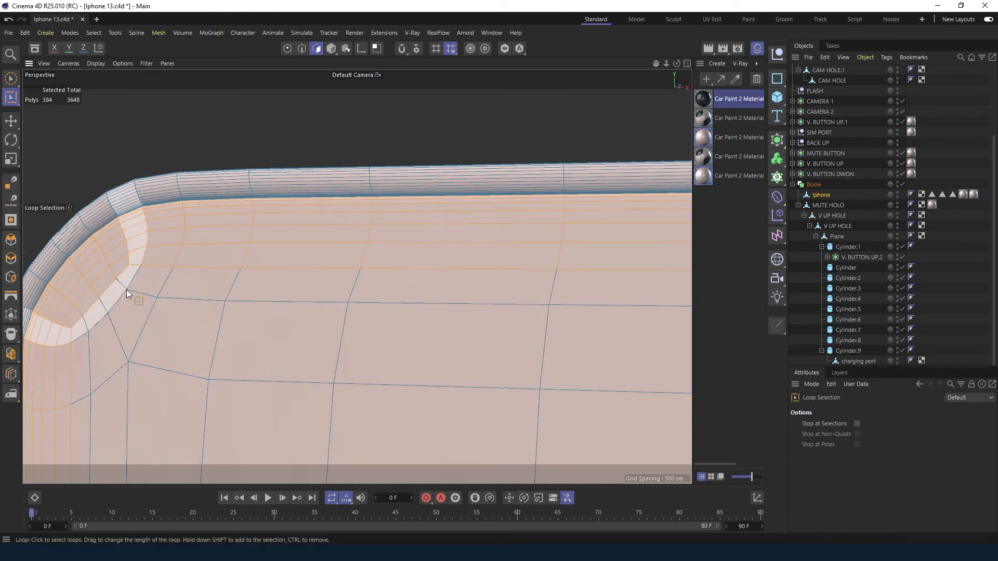
scroll(190, 307, "down", 2)
key("e")
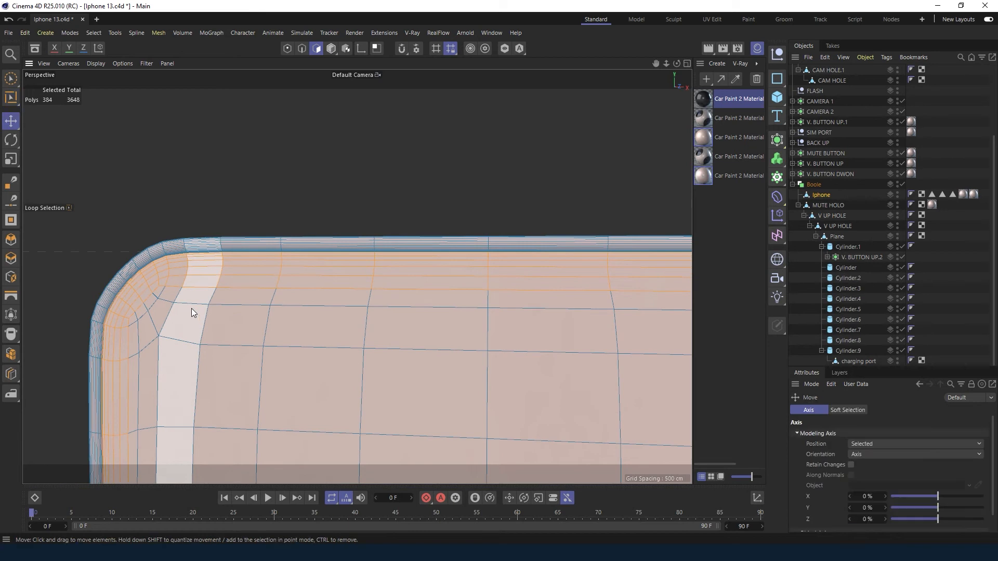
Add the interior polygons in the upper part of the phone's front face to the selection with Live Selection.
left_click_drag(665, 66, 612, 7)
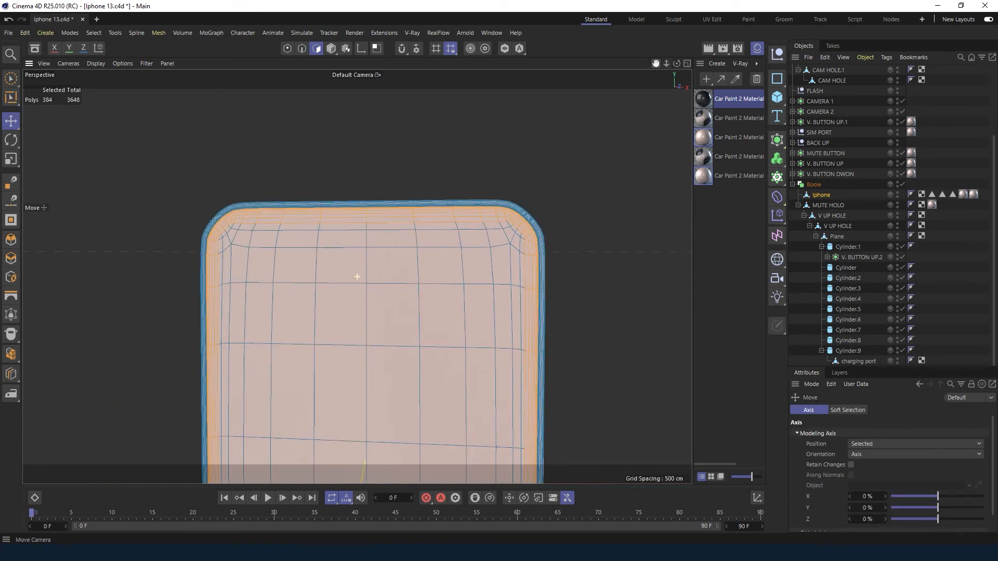
left_click(10, 78)
mouse_move(228, 237)
left_mouse_down("shift")
mouse_move(471, 225)
mouse_move(260, 244)
left_mouse_up("shift")
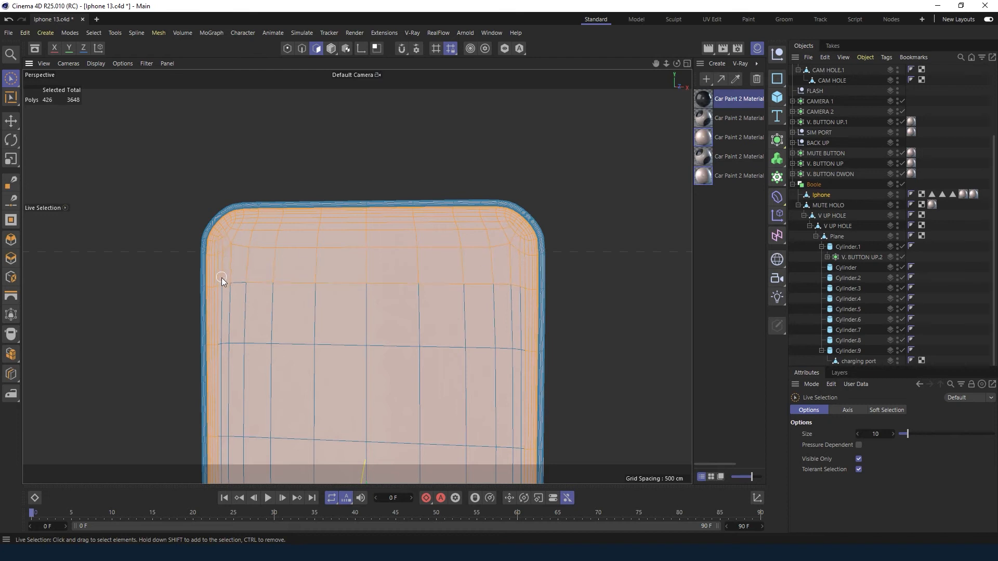
left_click_drag(265, 305, 518, 310, "shift")
left_click_drag(519, 399, 240, 391, "shift")
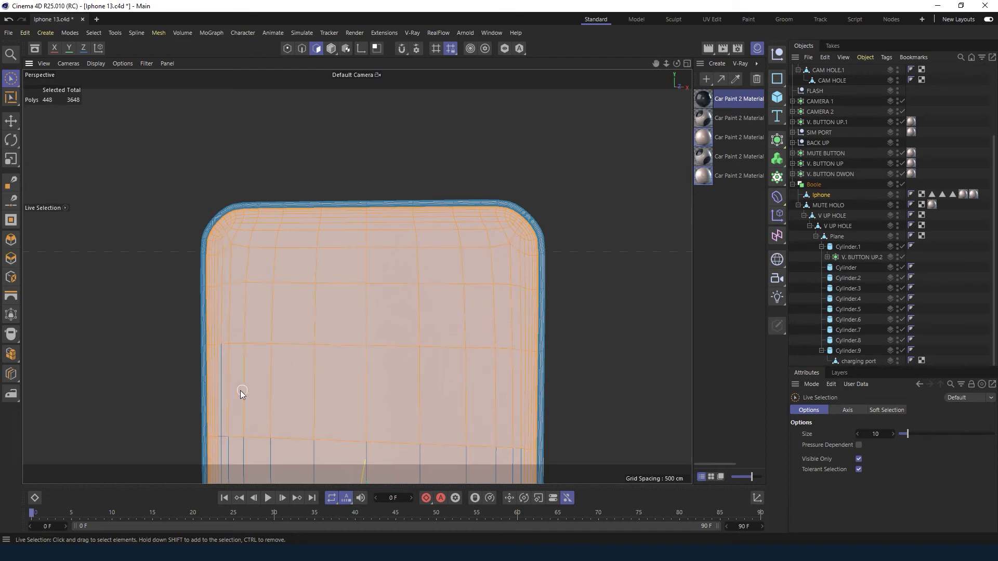
Extend the selection over the middle and lower interior polygons so the phone's entire front face is covered.
middle_click_drag(358, 328, 353, 83, "alt")
mouse_move(220, 196)
left_mouse_down("shift")
mouse_move(241, 440)
mouse_move(229, 441)
mouse_move(502, 447)
left_mouse_up("shift")
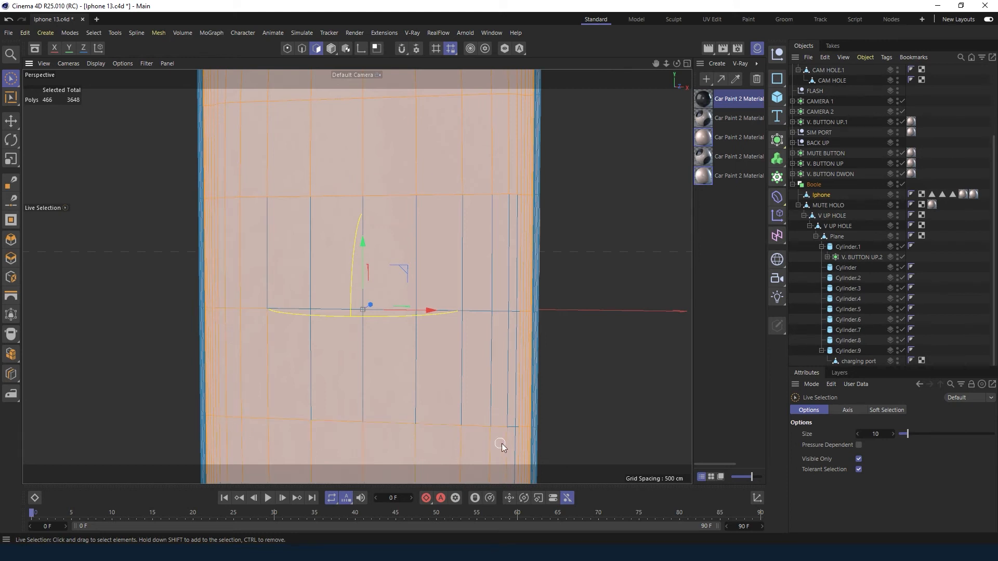
mouse_move(511, 400)
left_mouse_down("shift")
mouse_move(288, 334)
mouse_move(511, 267)
left_mouse_up("shift")
middle_click_drag(356, 278, 357, 276, "alt")
left_click_drag(656, 64, 656, 1)
mouse_move(218, 280)
left_mouse_down("shift")
mouse_move(225, 375)
mouse_move(468, 391)
left_mouse_up("shift")
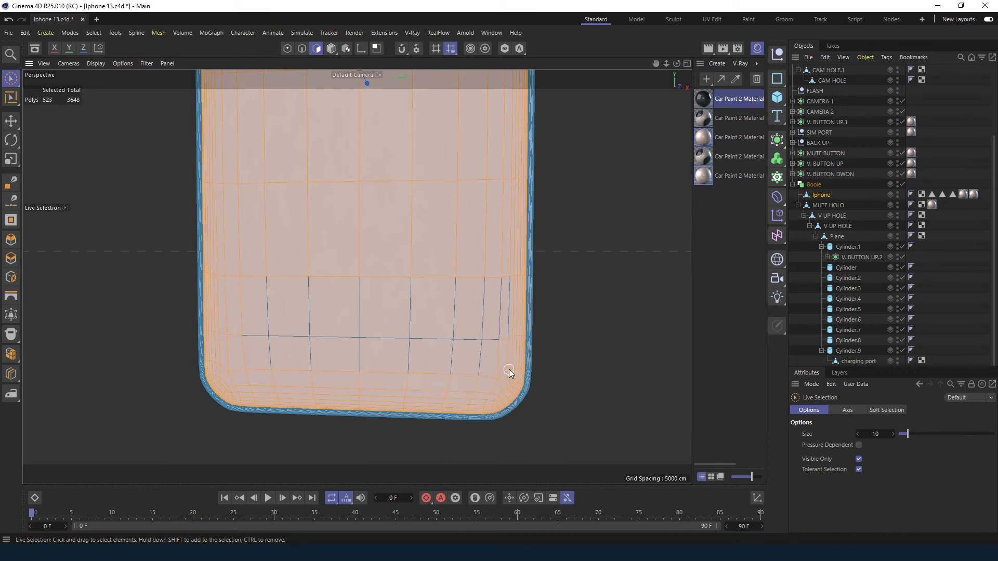
left_click_drag(483, 284, 237, 299, "shift")
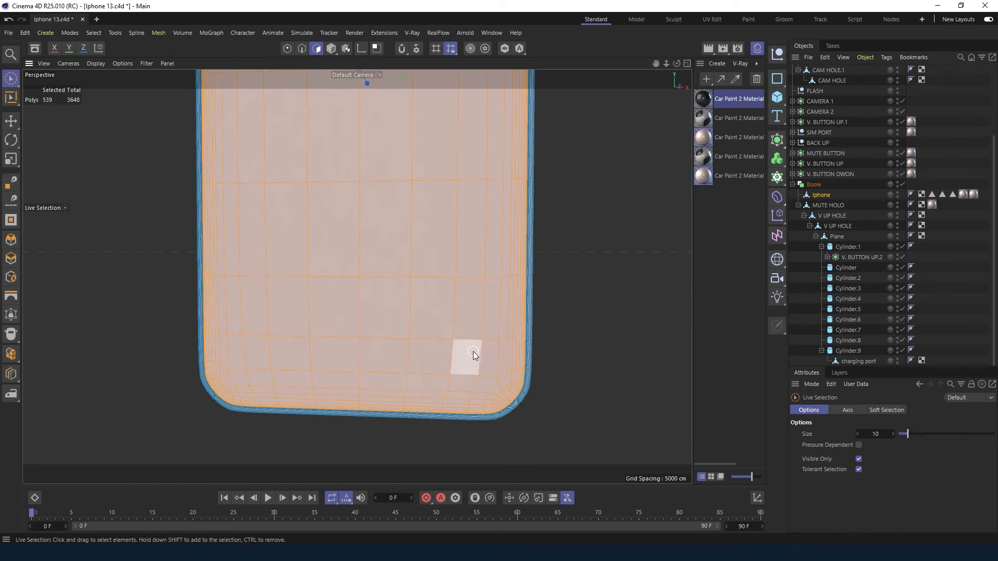
Create a Car Paint 2 material with the FRONT screen image as its base texture and apply it to the selected front polygons.
scroll(474, 352, "down", 5)
left_click_drag(656, 64, 609, 168)
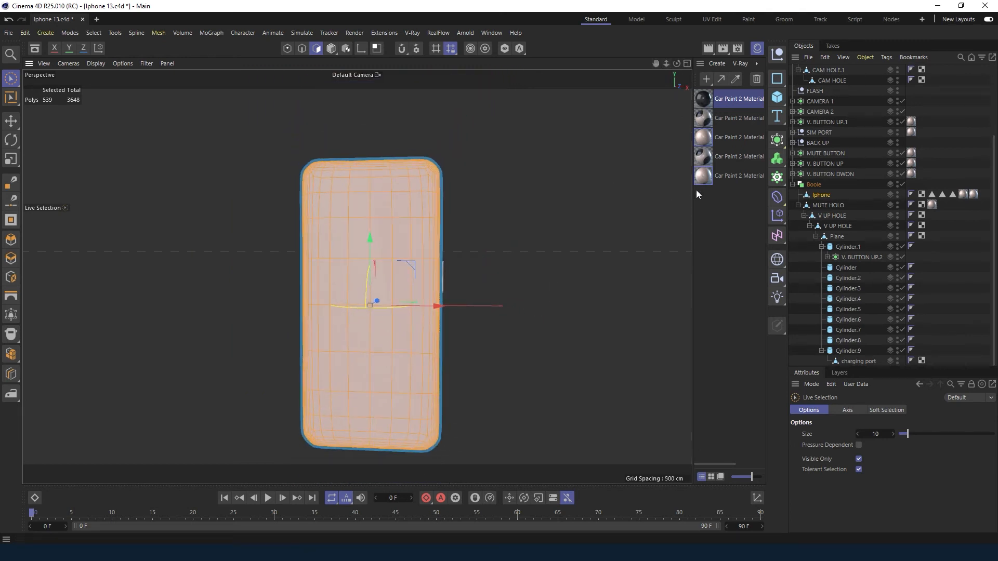
left_click(736, 65)
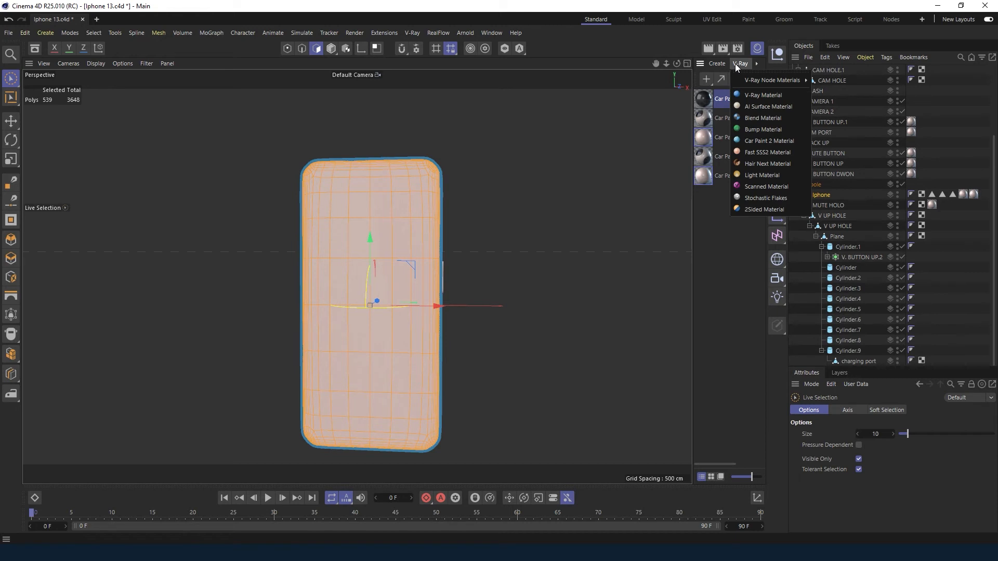
left_click(744, 145)
double_click(703, 99)
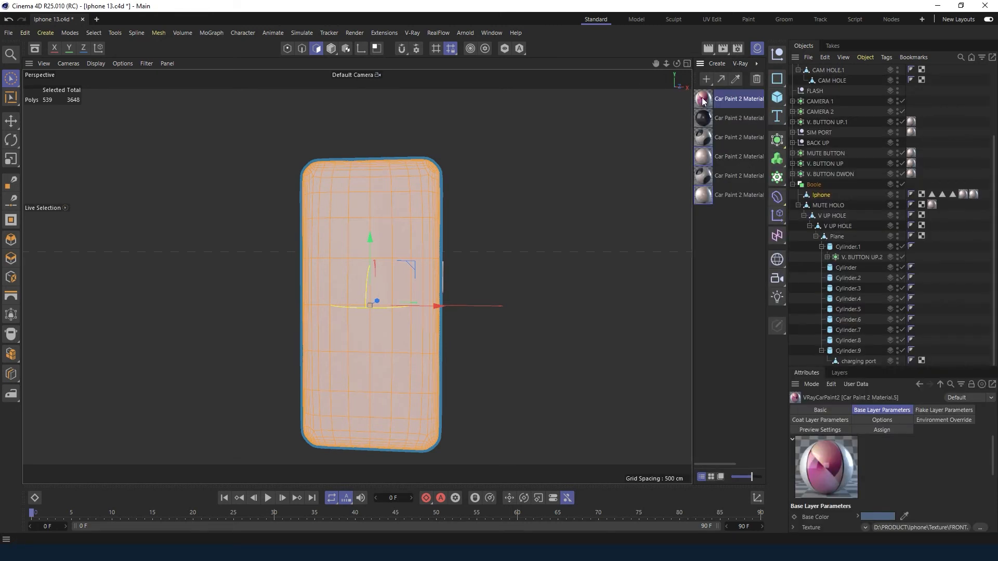
left_click_drag(703, 99, 395, 320)
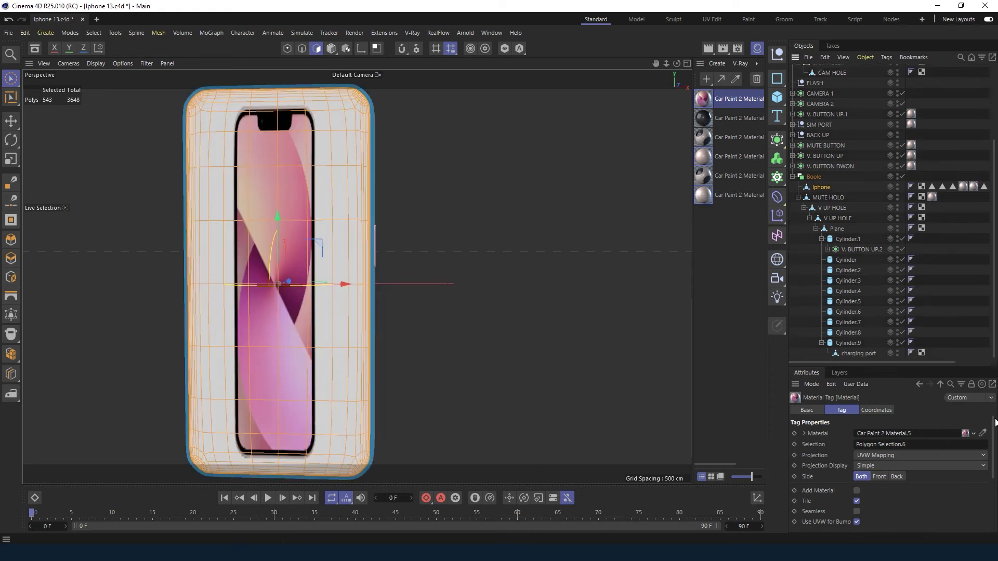
Set the front screen material tag's Length U to 228% and Offset U to -59% to fit the image across the phone's width.
left_click_drag(995, 422, 993, 478)
left_click_drag(875, 451, 873, 474)
left_click_drag(873, 448, 871, 473)
left_click_drag(874, 448, 878, 448)
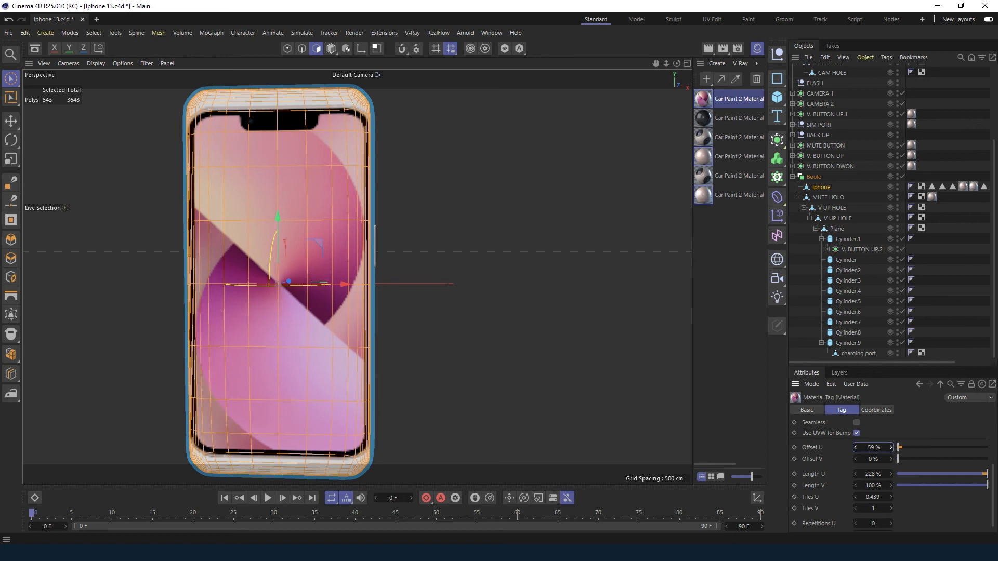
Fit the front screen image to the phone's height with Length V 112% and Offset V -6%, and set Length U to 229% and Offset U to -60%.
mouse_move(867, 485)
left_mouse_down()
mouse_move(875, 485)
mouse_move(873, 447)
mouse_move(876, 485)
left_mouse_up()
left_click_drag(877, 448, 874, 485)
key("ctrl+z")
key("ctrl+z")
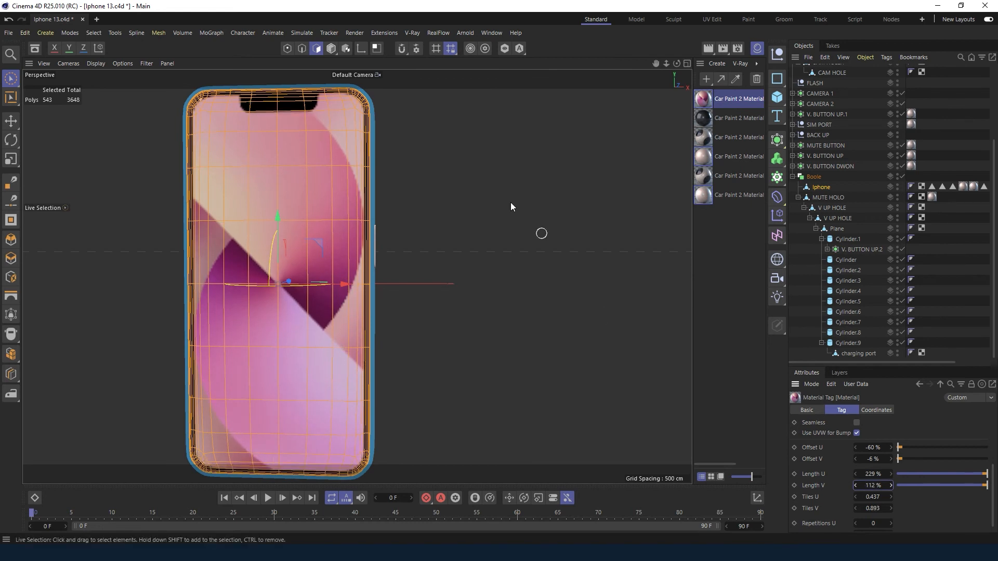
Return to Model mode, add a Plane primitive at the phone's bottom edge, and resize it to about 114 by 28 cm.
left_click(331, 48)
mouse_move(677, 63)
left_mouse_down()
mouse_move(624, 72)
mouse_move(677, 67)
left_mouse_up()
key("e")
left_click(619, 105)
left_click_drag(666, 63, 675, 45)
scroll(331, 299, "up", 7)
scroll(332, 299, "up", 4)
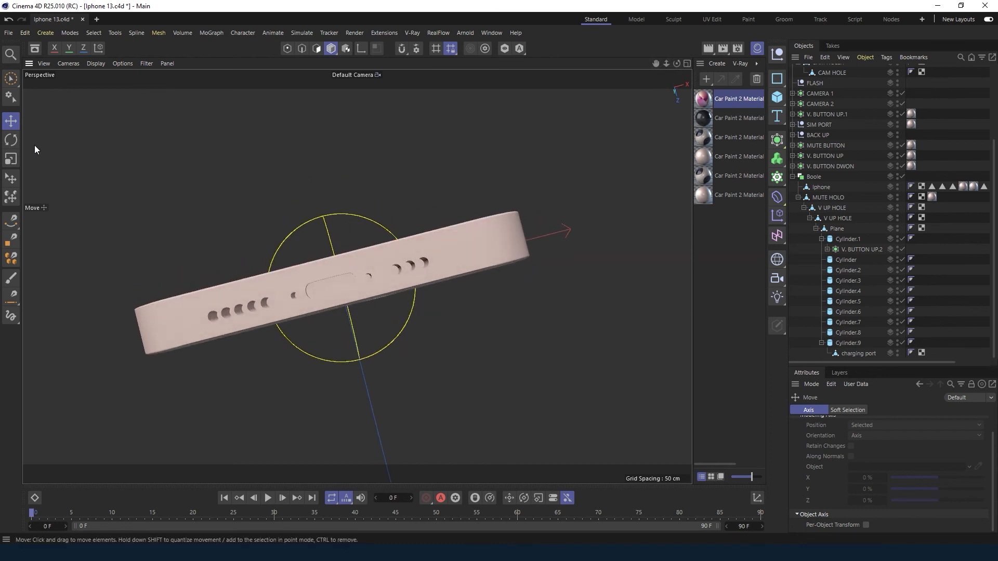
left_click(777, 98)
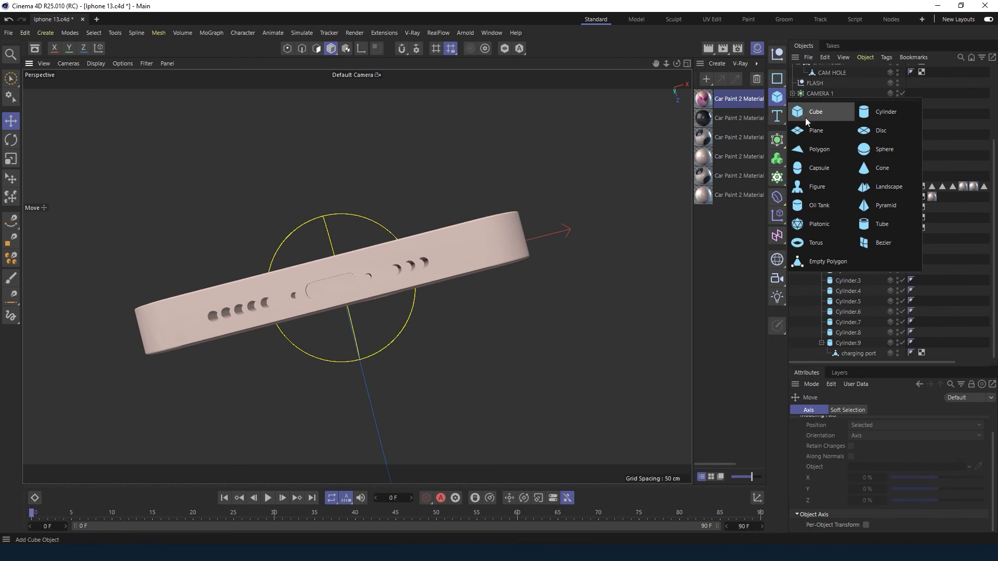
left_click(807, 146)
left_click_drag(379, 433, 342, 319)
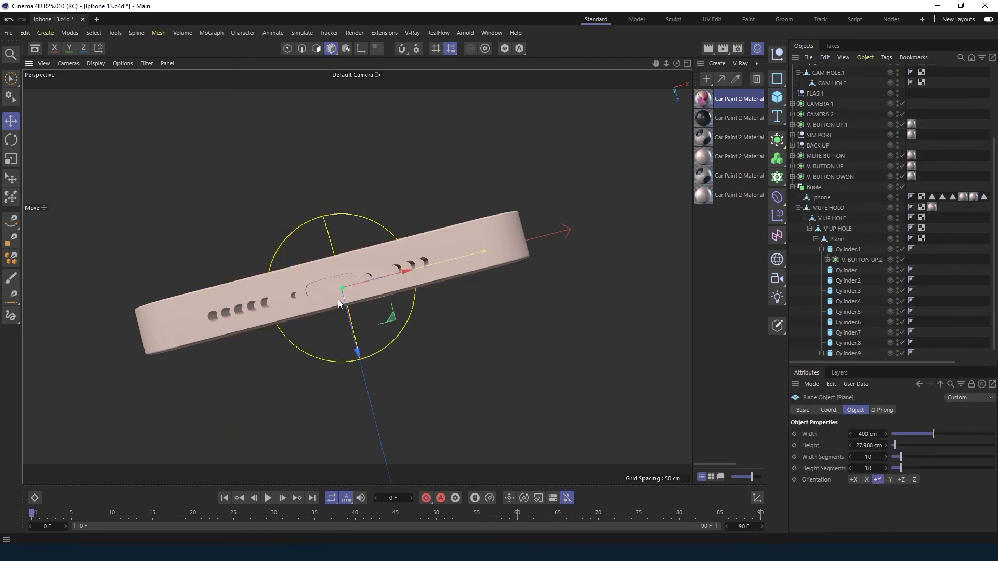
left_click_drag(457, 254, 427, 263)
left_click_drag(324, 280, 287, 301)
Fit the plane behind the left group of speaker holes at about 122 by 21 cm and place a copy behind the right group.
left_click_drag(677, 63, 675, 151)
left_click_drag(240, 145, 224, 325)
left_click_drag(676, 63, 674, 11)
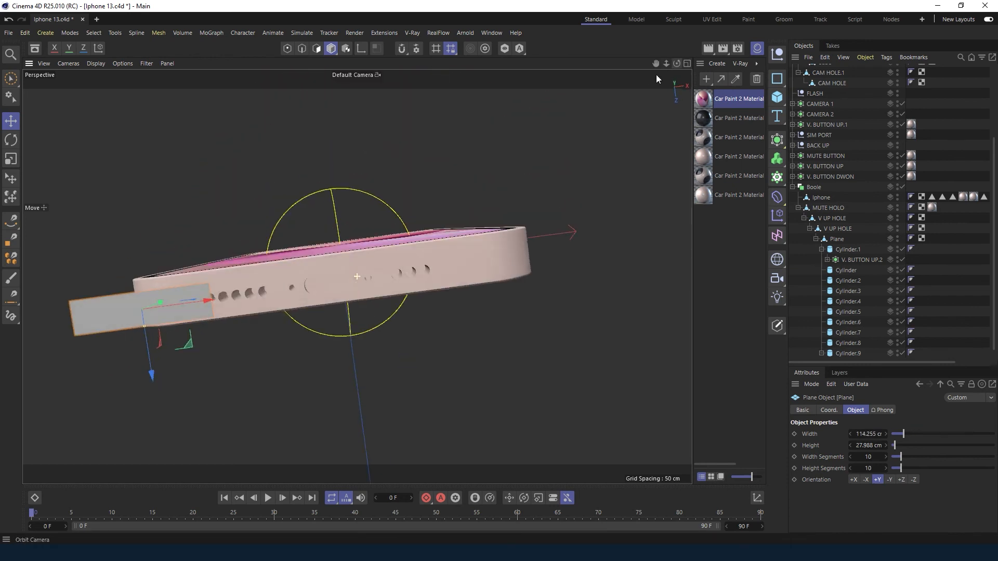
left_click_drag(202, 300, 295, 288)
left_click_drag(223, 315, 222, 310)
left_click_drag(278, 292, 476, 278)
Apply the dark Car Paint 2 Material.4 to both planes behind the speaker holes.
scroll(850, 152, "up", 5)
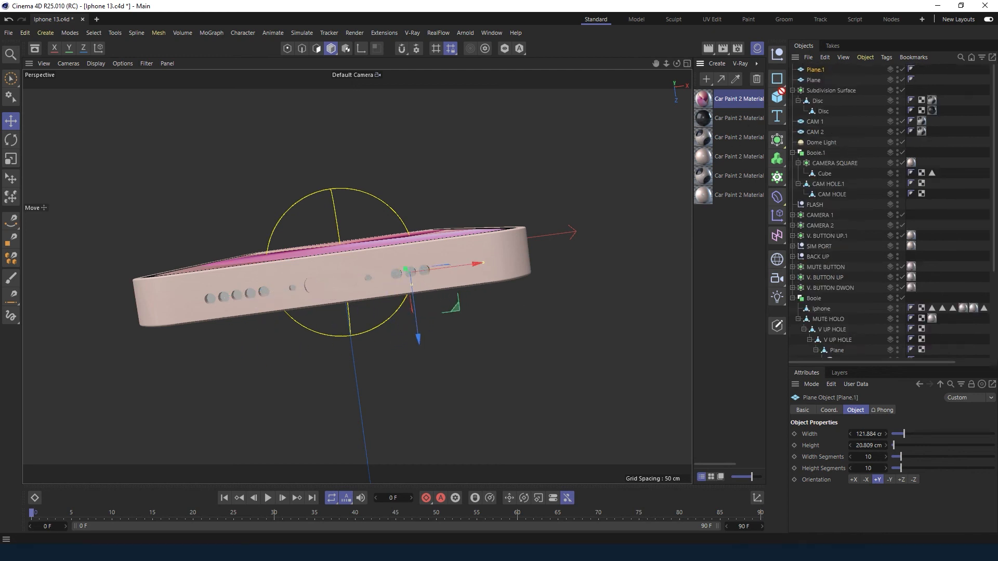
left_click_drag(780, 90, 815, 71)
left_click_drag(728, 121, 804, 81)
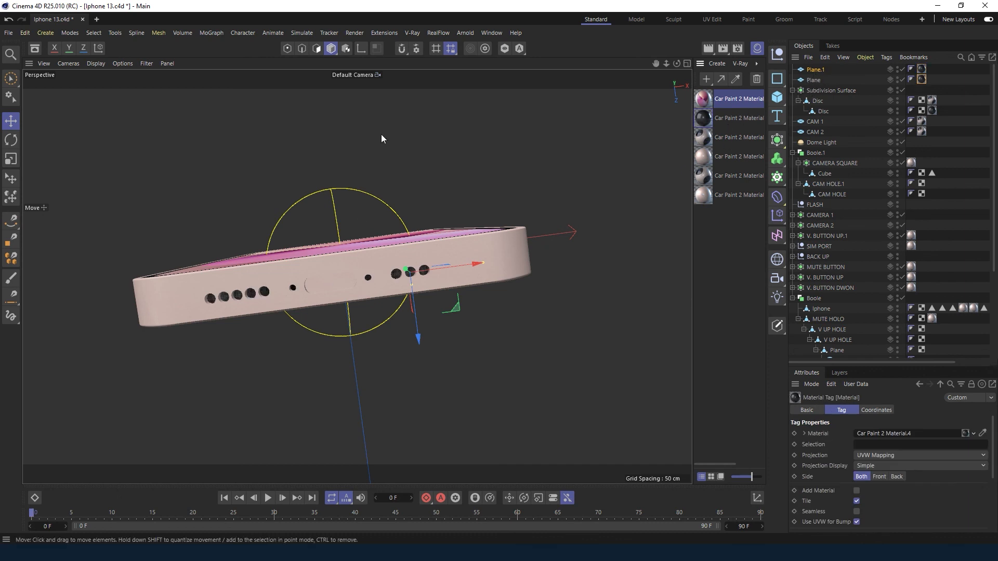
Duplicate Plane.1, remove the copy's material tag, and move the copy behind the charging port opening.
left_click(826, 70)
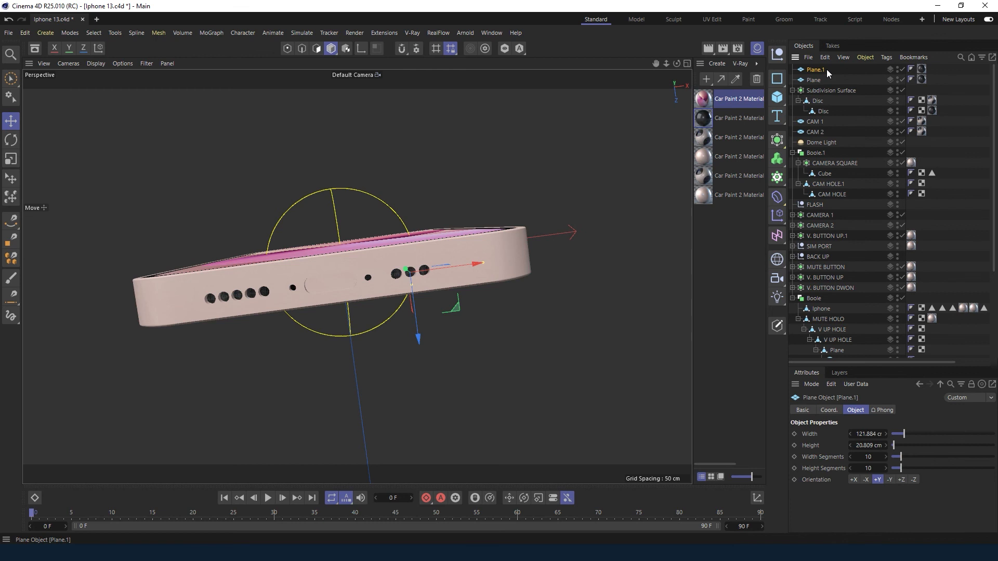
key("ctrl+c")
key("ctrl+v")
left_click(921, 68)
key("Delete")
left_click_drag(472, 264, 403, 274)
Create a V-Ray Material, apply it to the charging port plane, and set its diffuse color to black.
left_click(740, 63)
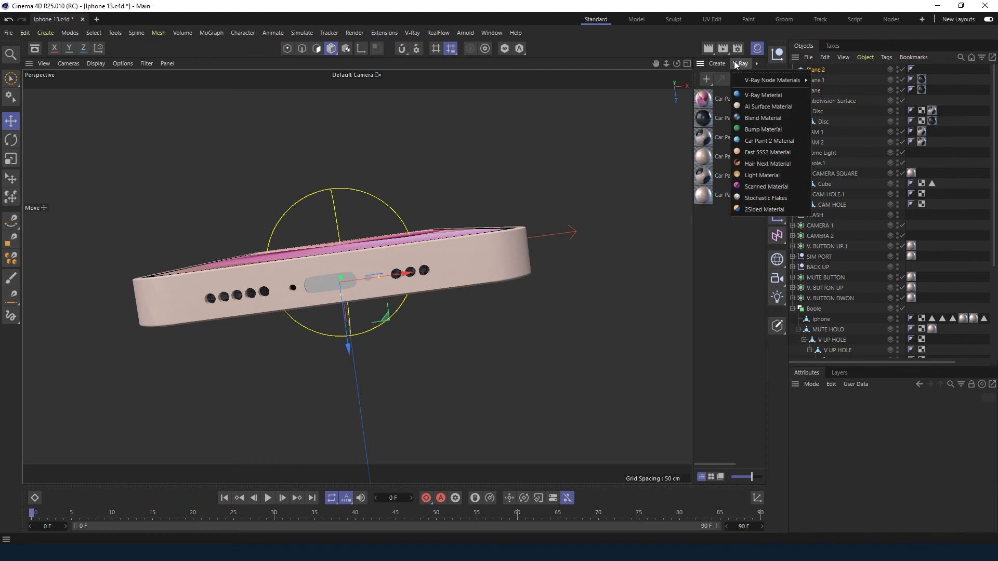
left_click(734, 95)
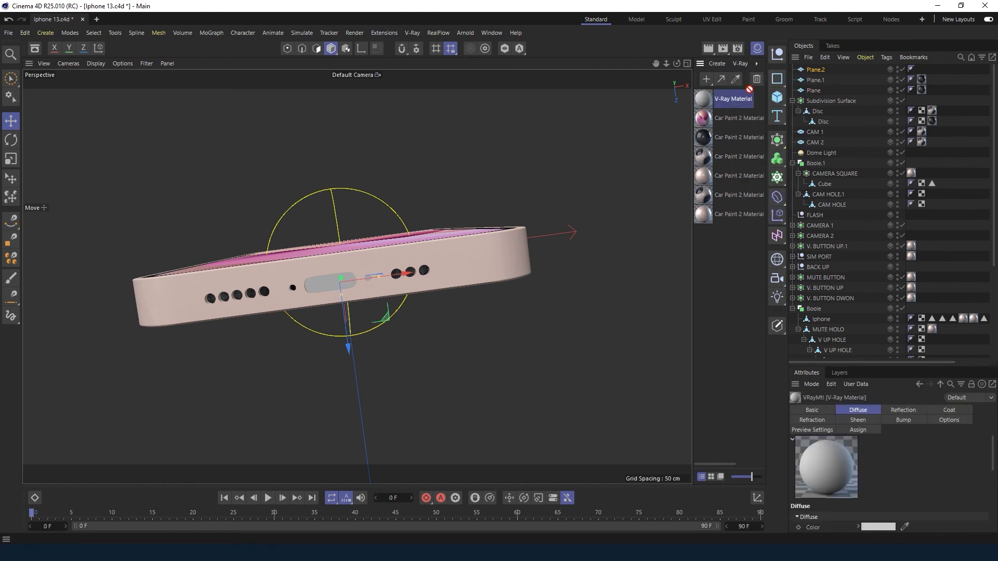
left_click_drag(749, 89, 813, 72)
double_click(733, 98)
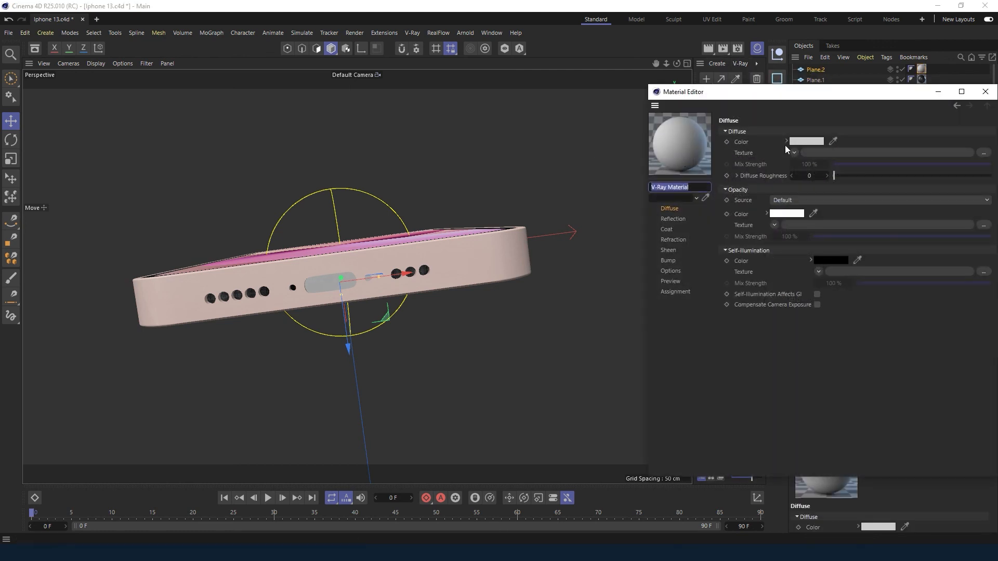
left_click(805, 141)
left_click(910, 154)
left_click(985, 92)
Inspect the textured phone from its front, back and sides.
left_click_drag(677, 63, 677, 140)
scroll(551, 179, "down", 6)
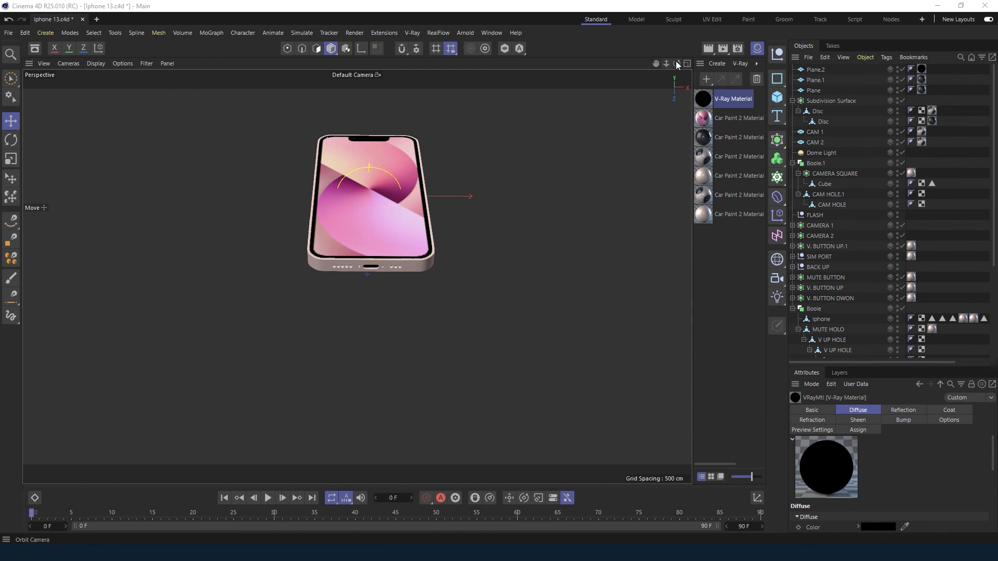
left_click_drag(667, 63, 677, 15)
left_click_drag(656, 64, 780, 75)
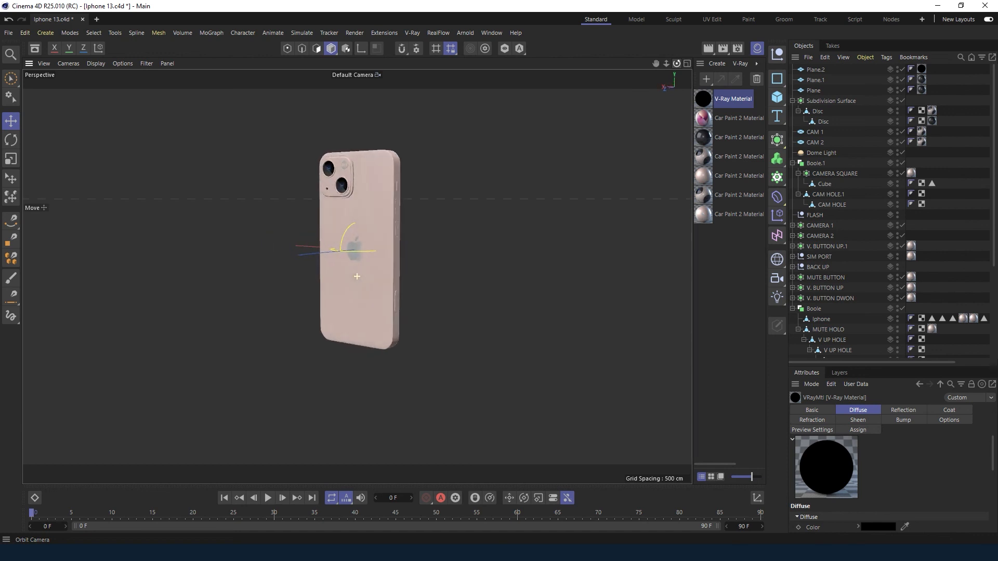
left_click_drag(677, 63, 709, 51)
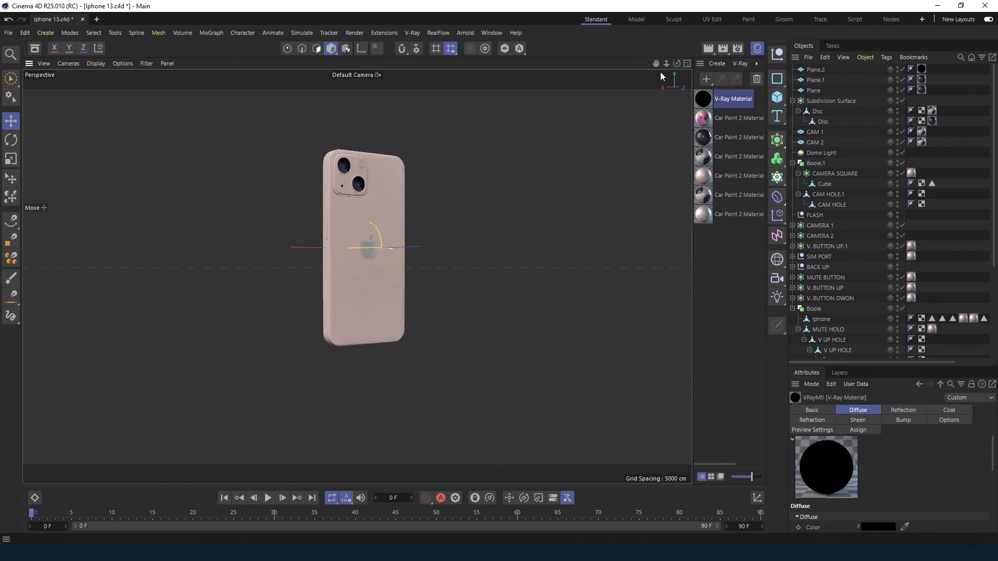